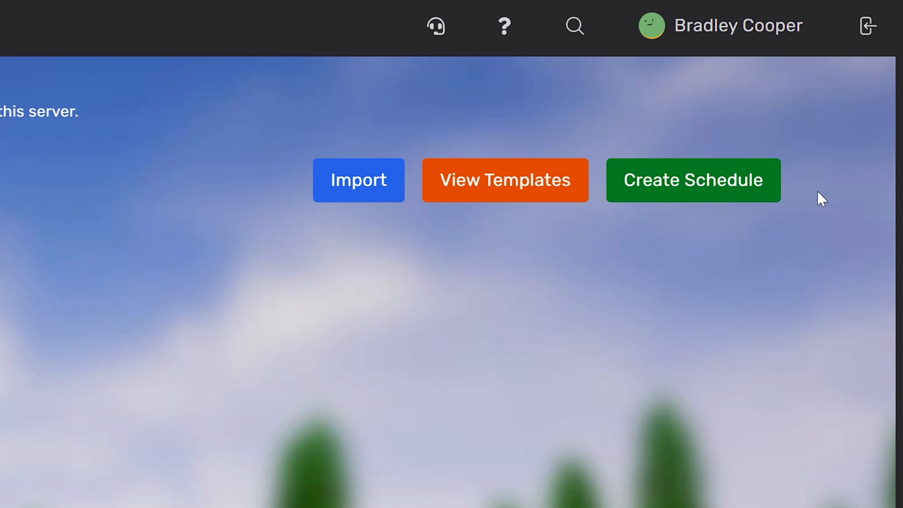
Start a new schedule and name it "Test Schedule".
{"action": "left_click", "coordinate": [690, 180]}
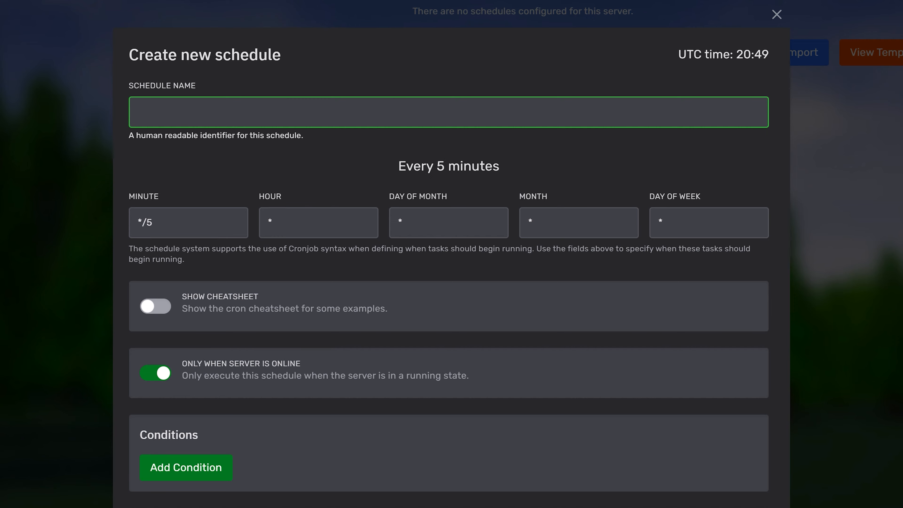
{"action": "left_click", "coordinate": [138, 112]}
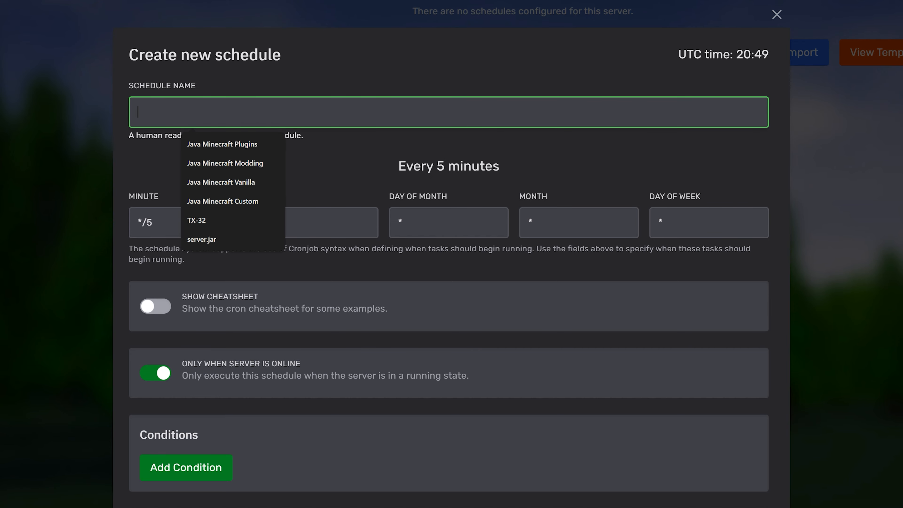
{"action": "type", "text": "Test Suite"}
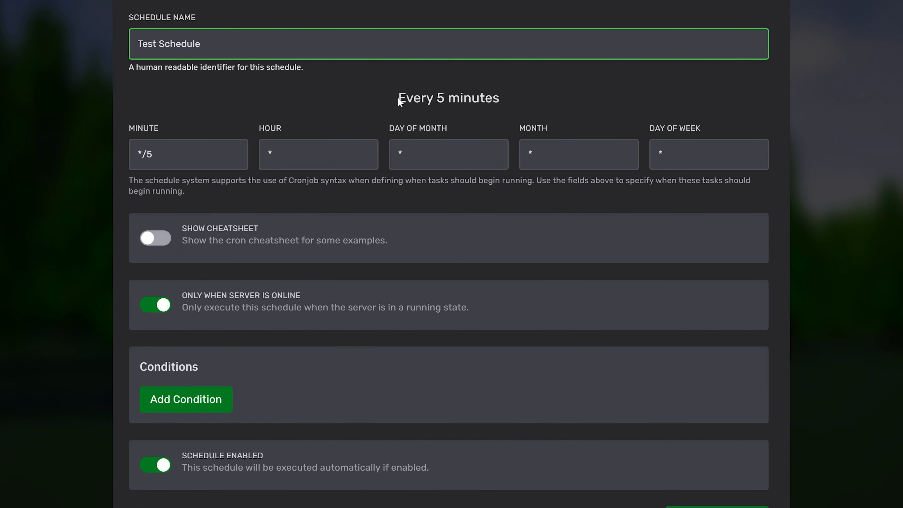
Display the cron cheatsheet and examine the run-frequency summary and the syntax examples.
{"action": "left_click_drag", "start_coordinate": [416, 150], "coordinate": [470, 149]}
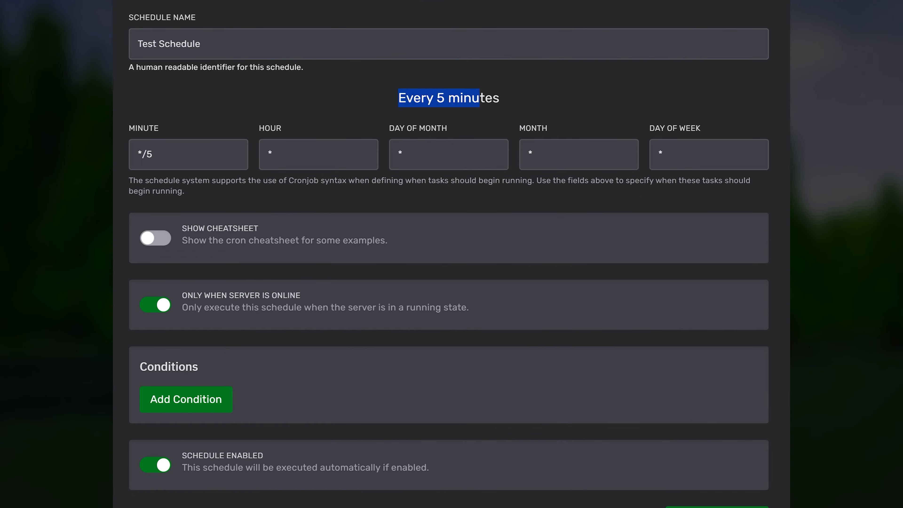
{"action": "left_click_drag", "start_coordinate": [480, 99], "coordinate": [492, 99]}
{"action": "left_click", "coordinate": [230, 111]}
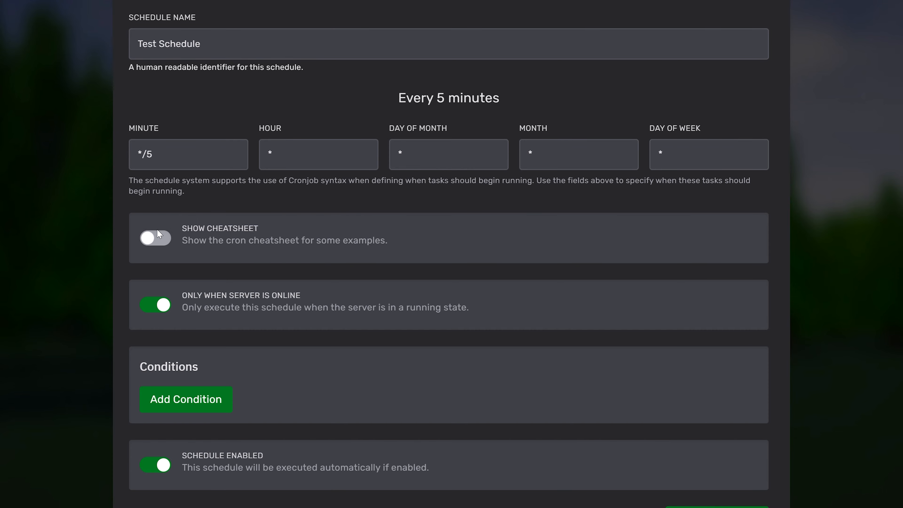
{"action": "left_click", "coordinate": [157, 243]}
{"action": "scroll", "coordinate": [232, 280], "scroll_direction": "down", "scroll_amount": 1}
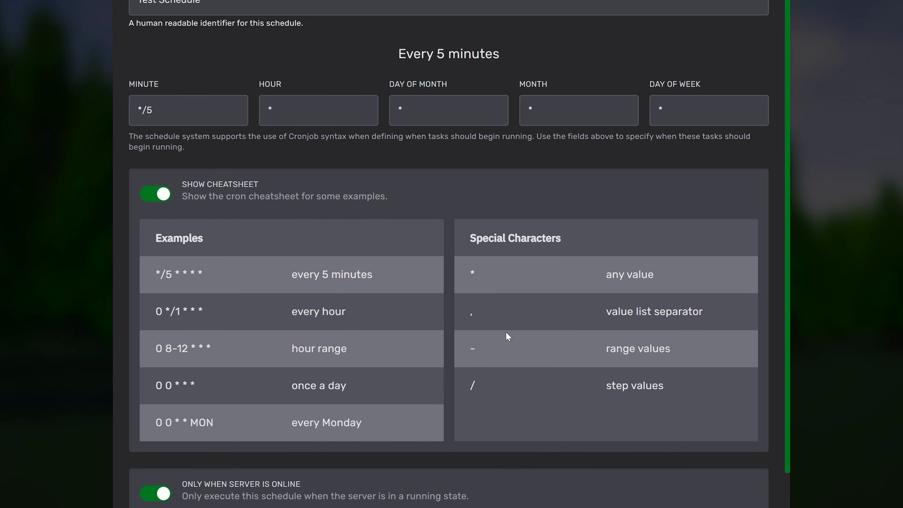
Set the schedule's hour to 6 and minute to 0, and hide the cron cheatsheet.
{"action": "left_click_drag", "start_coordinate": [277, 110], "coordinate": [254, 101]}
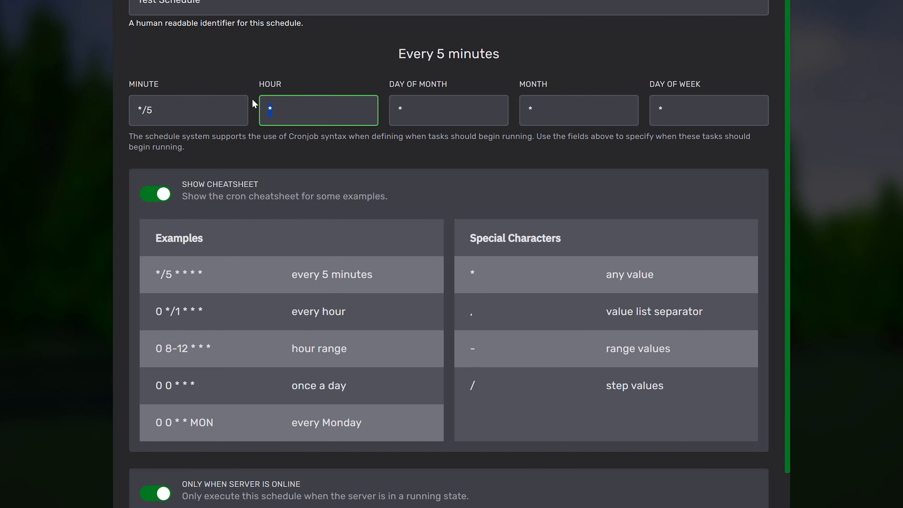
{"action": "type", "text": "6"}
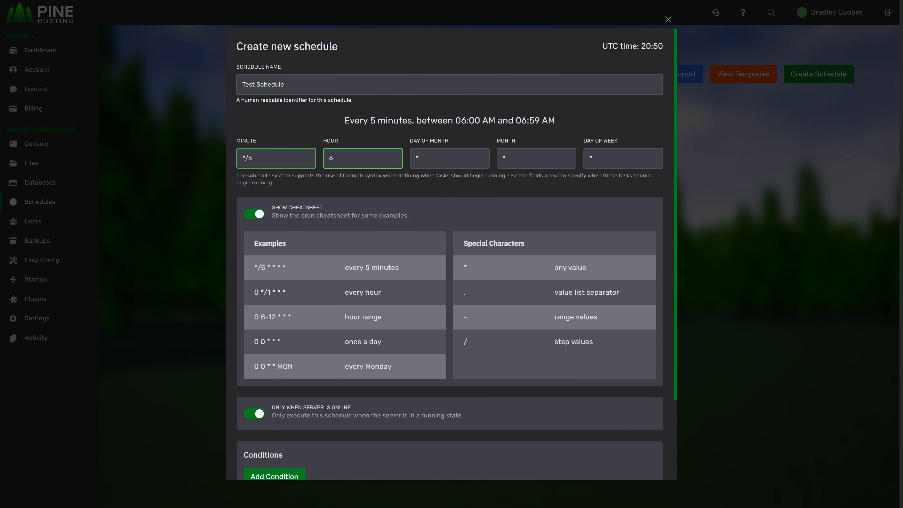
{"action": "left_click", "coordinate": [276, 158]}
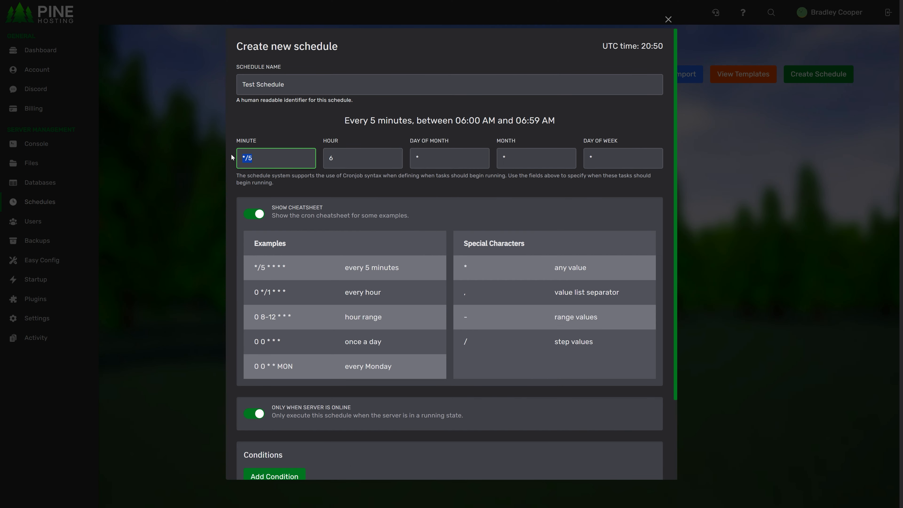
{"action": "type", "text": "0"}
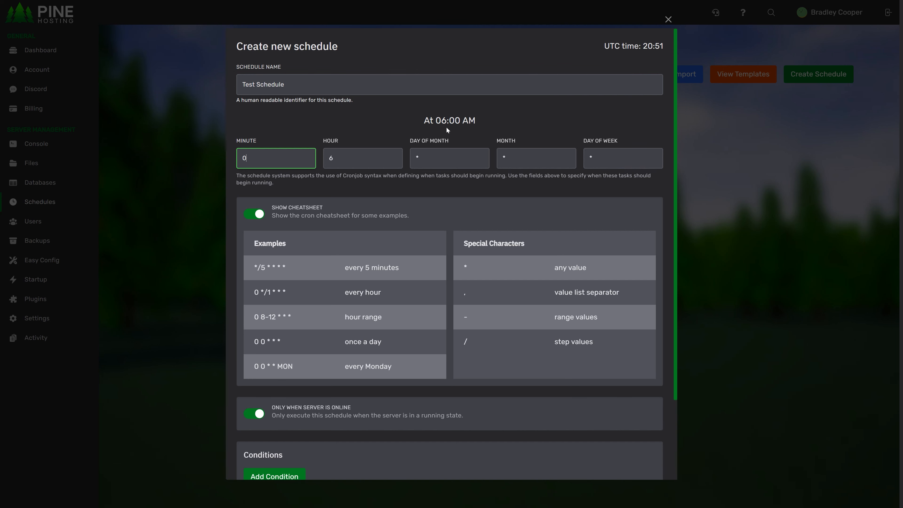
{"action": "left_click", "coordinate": [254, 214]}
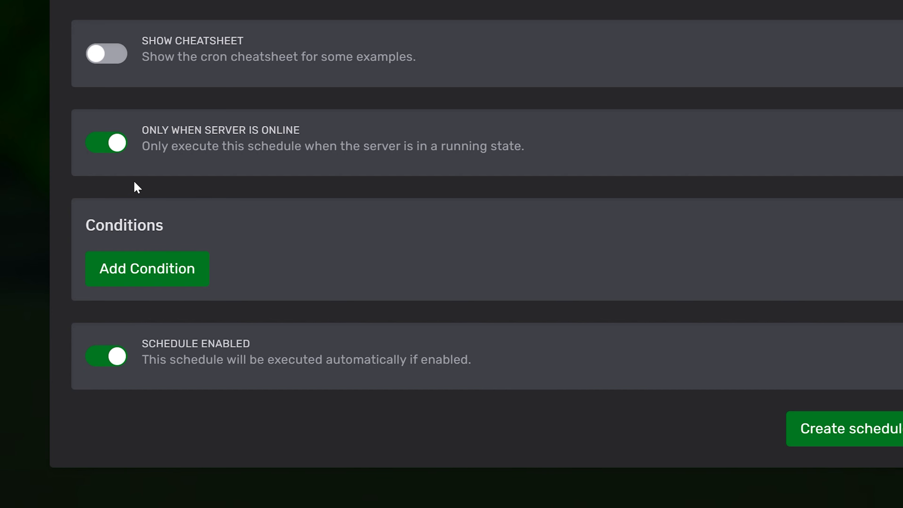
Toggle the online-only option off and back on, and add a Day of Week condition for Sunday.
{"action": "left_click", "coordinate": [109, 152]}
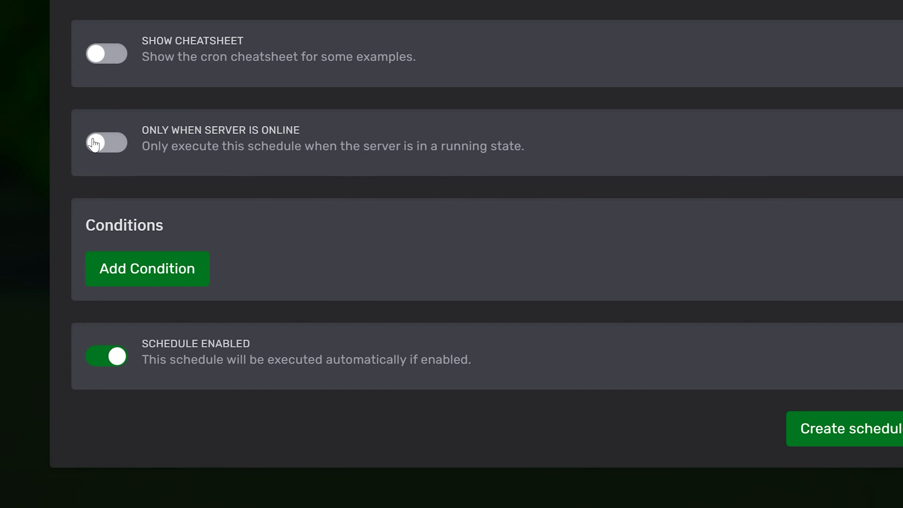
{"action": "left_click", "coordinate": [99, 143]}
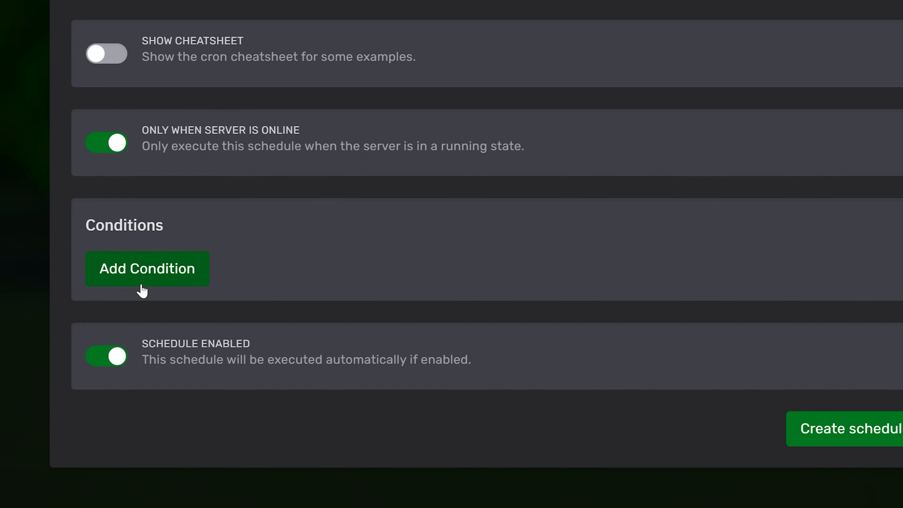
{"action": "left_click", "coordinate": [112, 278]}
{"action": "left_click", "coordinate": [187, 255]}
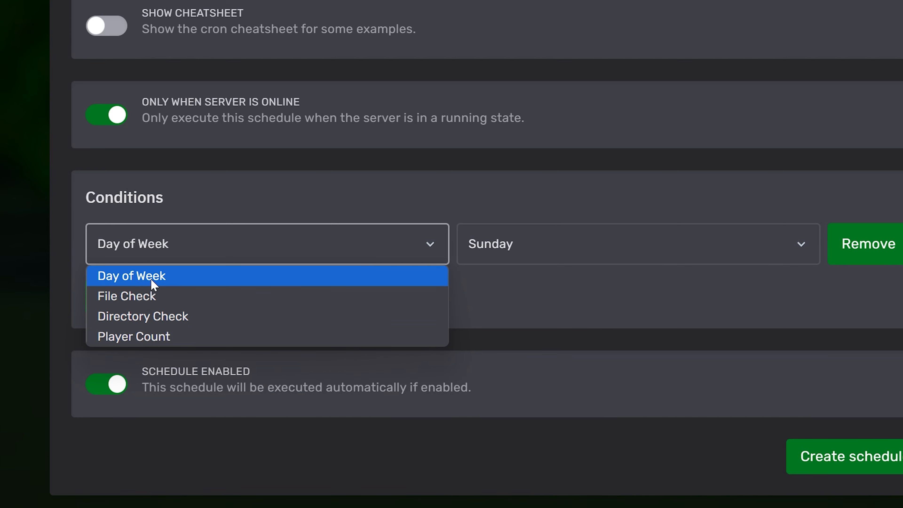
{"action": "left_click", "coordinate": [156, 278]}
{"action": "left_click", "coordinate": [538, 249]}
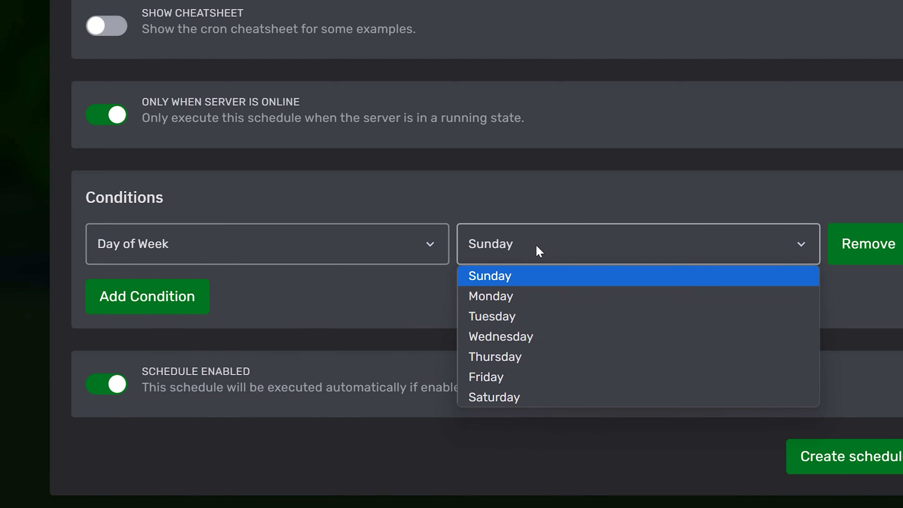
Set the schedule's day of month to 1-7 and its day of week to *.
{"action": "left_click", "coordinate": [484, 205]}
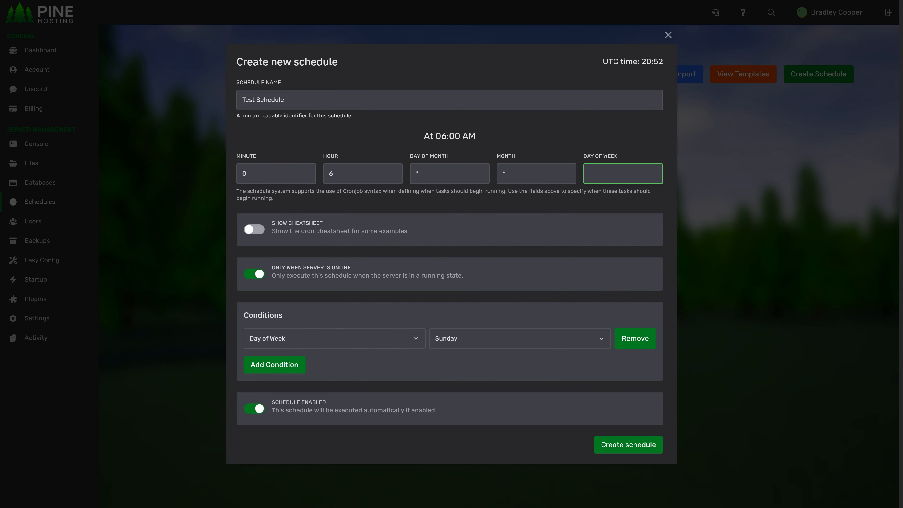
{"action": "type", "text": "2"}
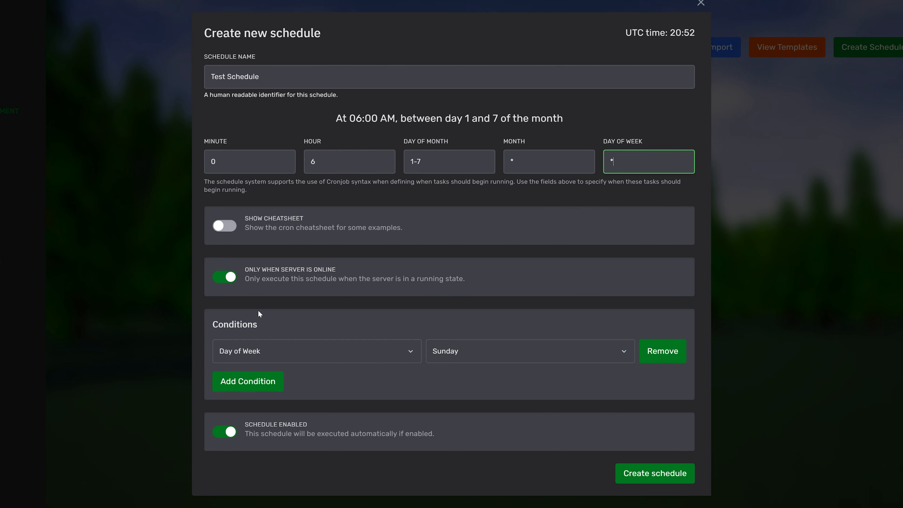
Set the Day of Week condition to Thursday, and replace it with a File Check that /latest.log does not exist.
{"action": "left_click", "coordinate": [474, 351]}
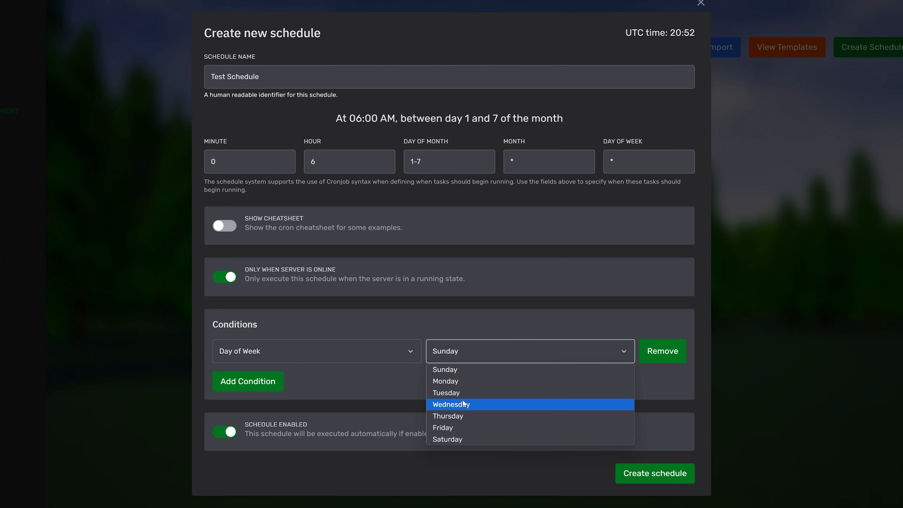
{"action": "left_click", "coordinate": [459, 418]}
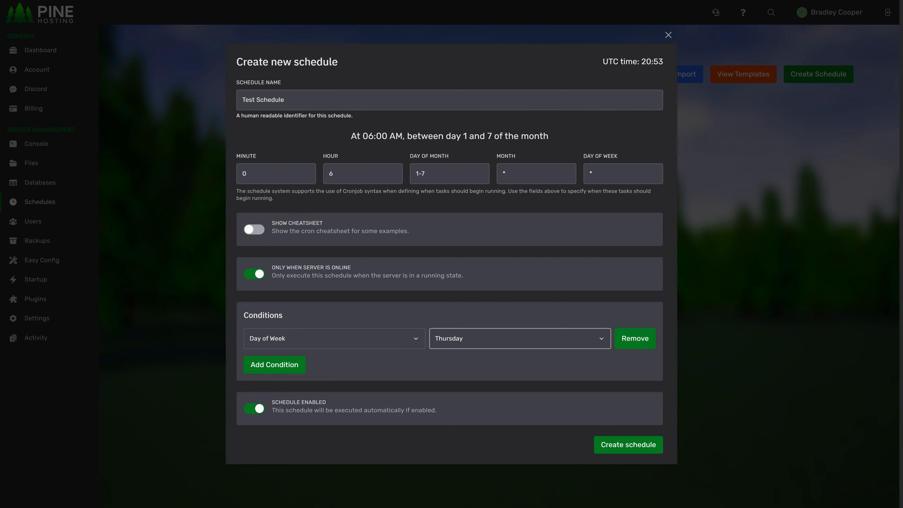
{"action": "left_click", "coordinate": [304, 341]}
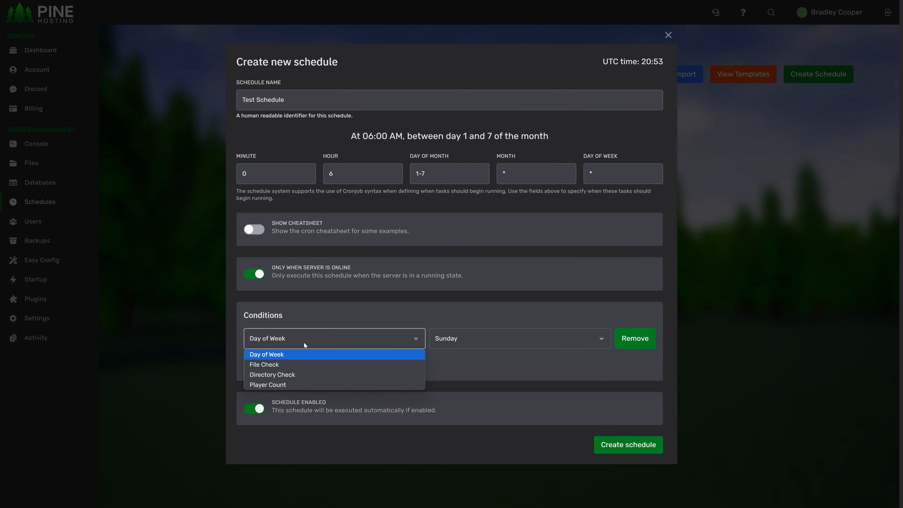
{"action": "left_click", "coordinate": [290, 364]}
{"action": "left_click", "coordinate": [417, 340]}
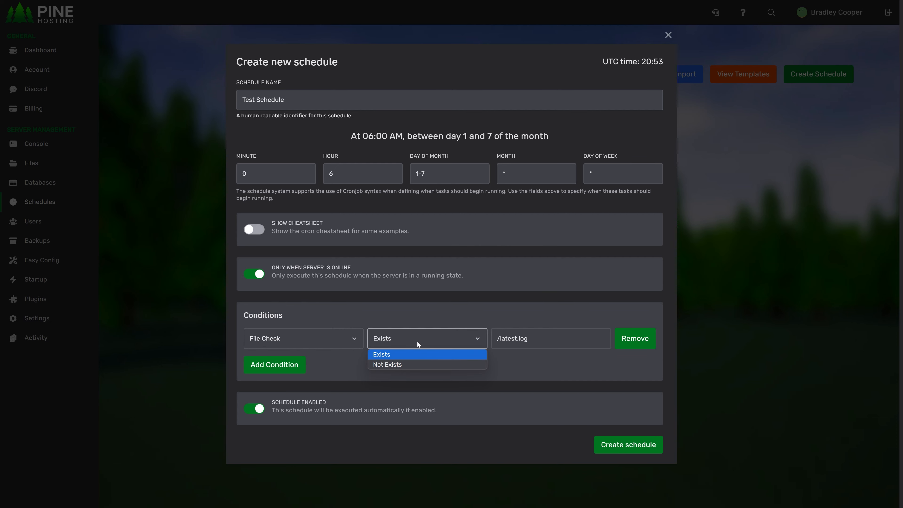
{"action": "left_click", "coordinate": [402, 368]}
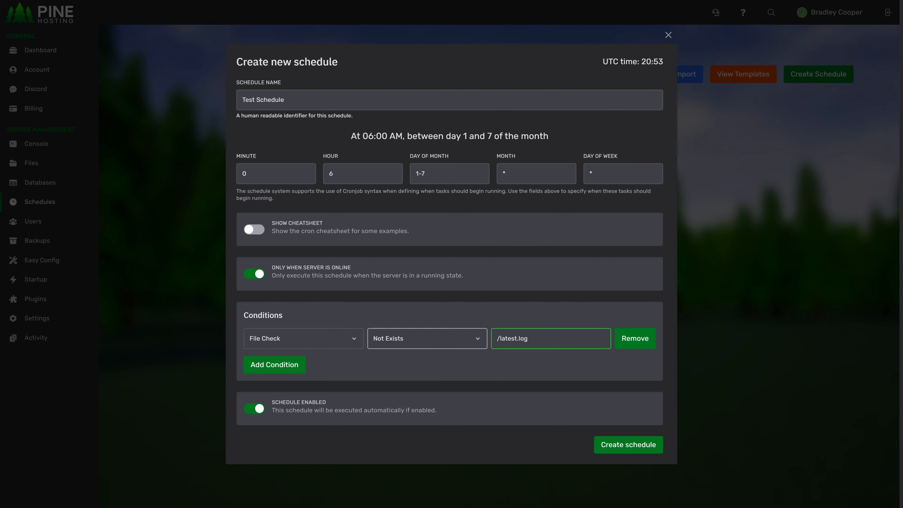
{"action": "triple_click", "coordinate": [509, 339]}
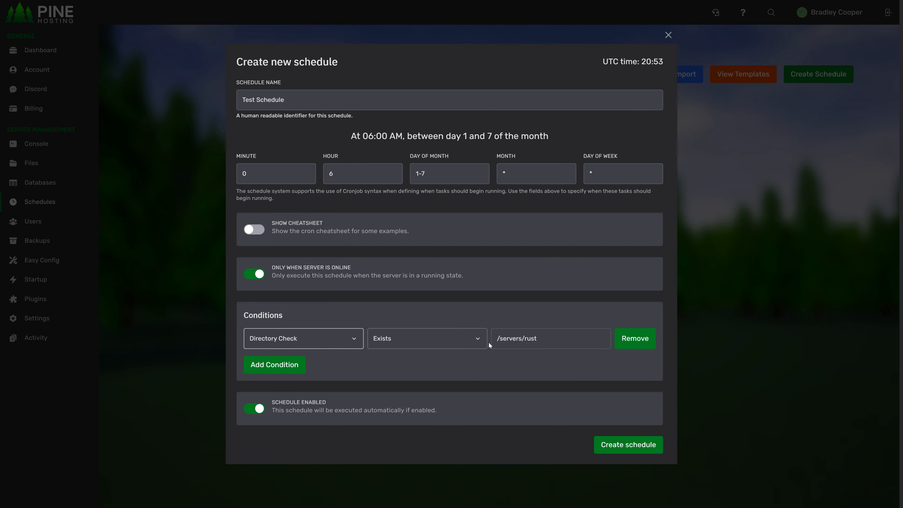
Try a Directory Check condition with Exists, and a Player Count condition of Greater Than 10.
{"action": "left_click", "coordinate": [445, 344]}
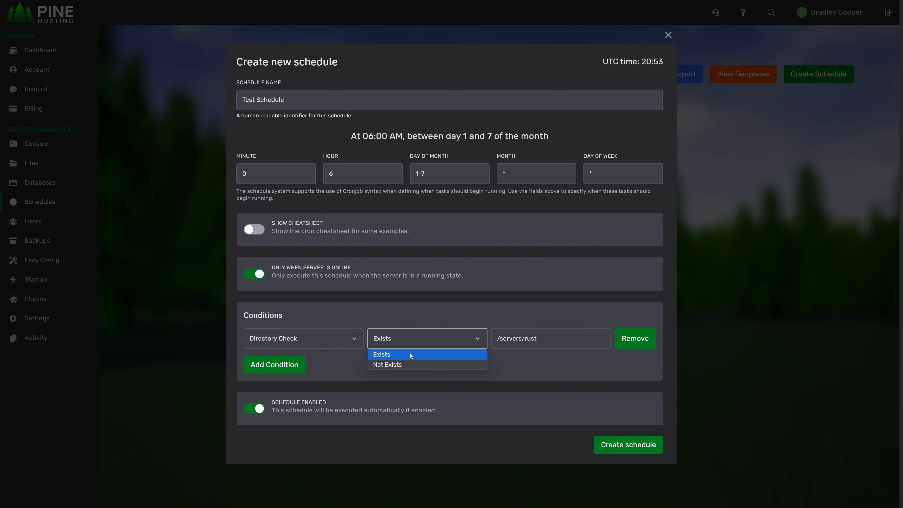
{"action": "left_click", "coordinate": [315, 336]}
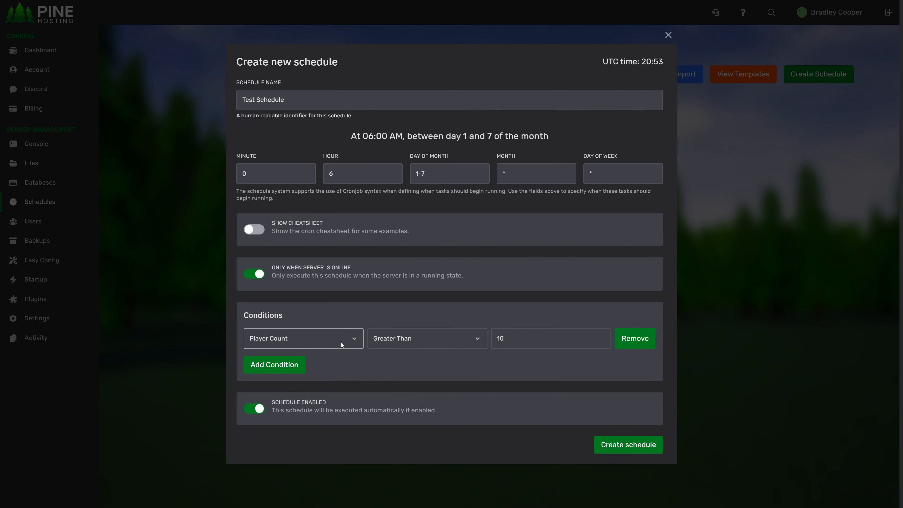
{"action": "left_click", "coordinate": [398, 331]}
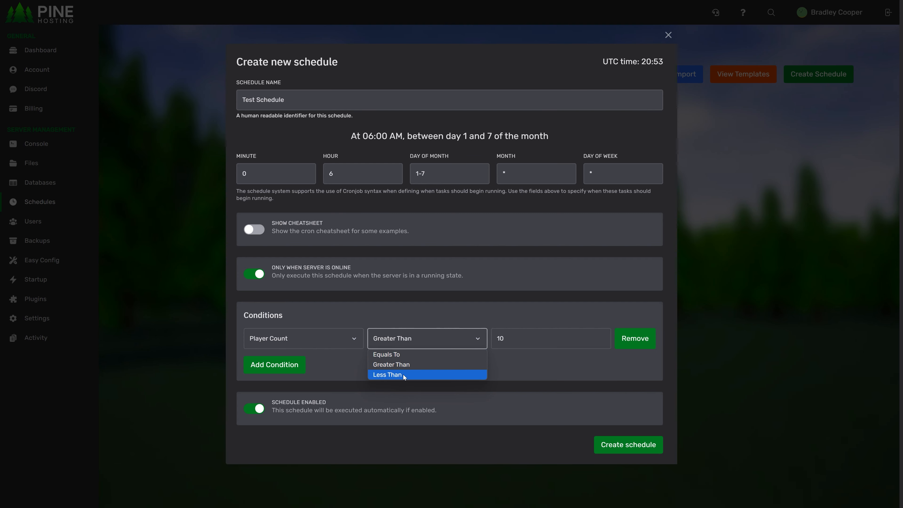
{"action": "left_click", "coordinate": [512, 339]}
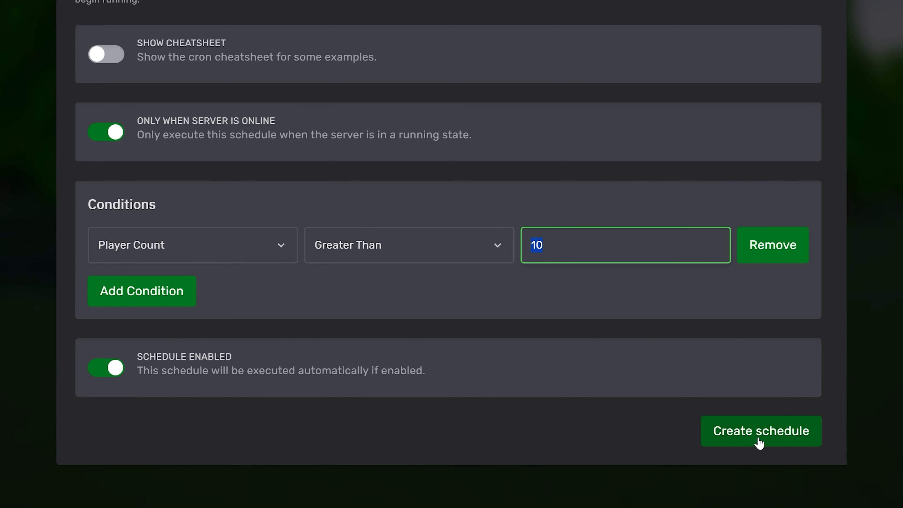
Remove the Player Count condition and create the schedule.
{"action": "left_click", "coordinate": [773, 249]}
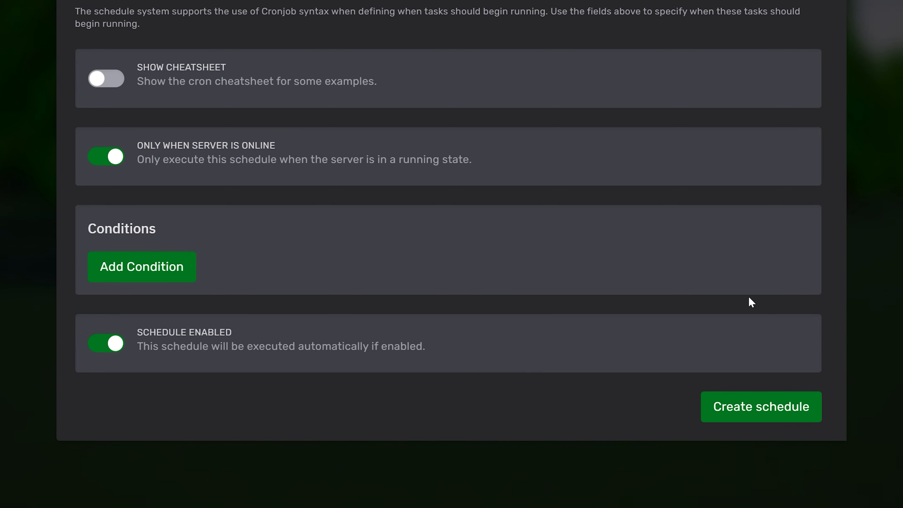
{"action": "left_click", "coordinate": [760, 407]}
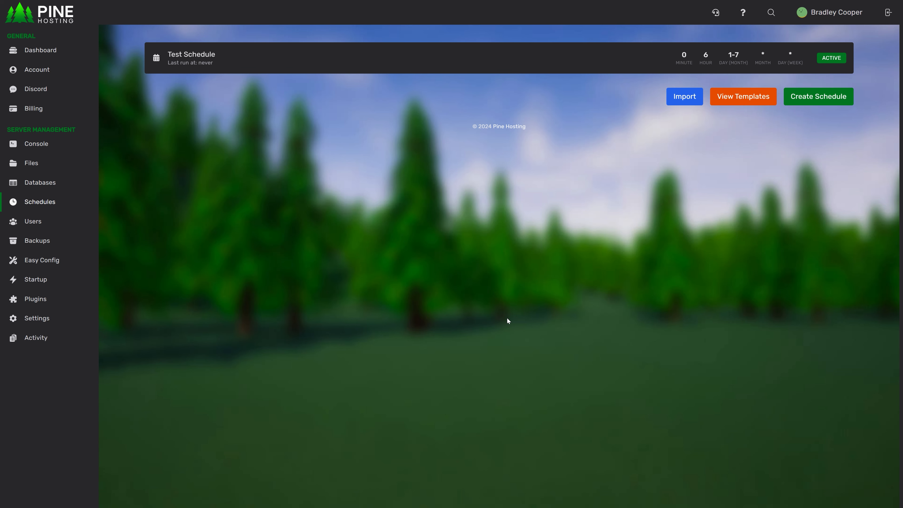
Open Test Schedule and start a new task in it.
{"action": "left_click", "coordinate": [413, 63]}
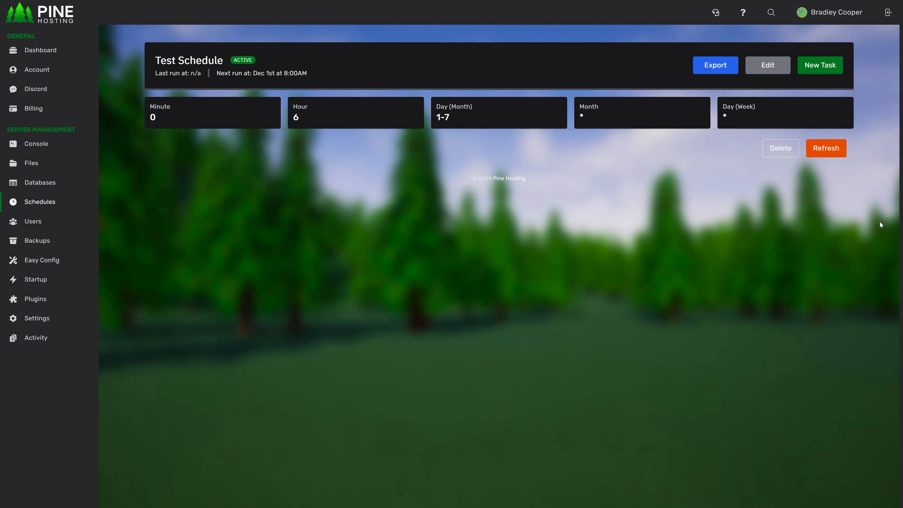
{"action": "left_click", "coordinate": [825, 73]}
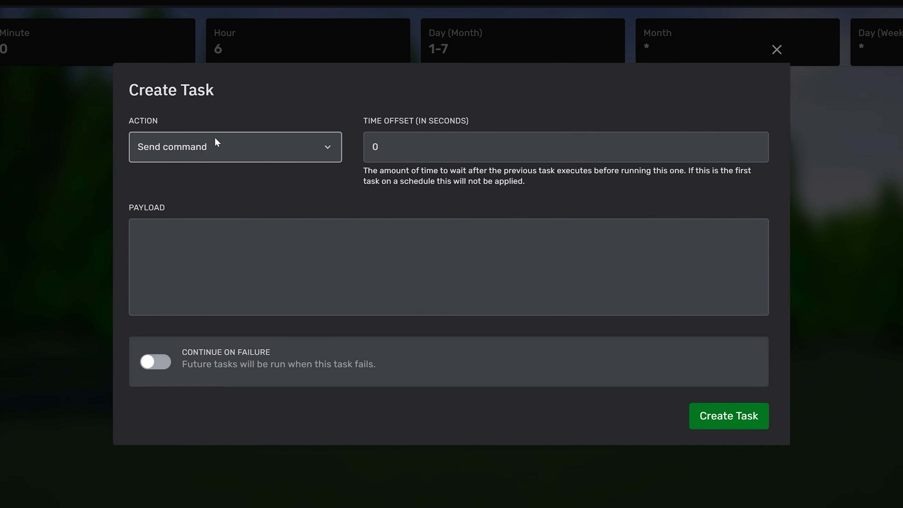
Set the task's action to Send power action with the payload Start the server.
{"action": "left_click", "coordinate": [295, 180]}
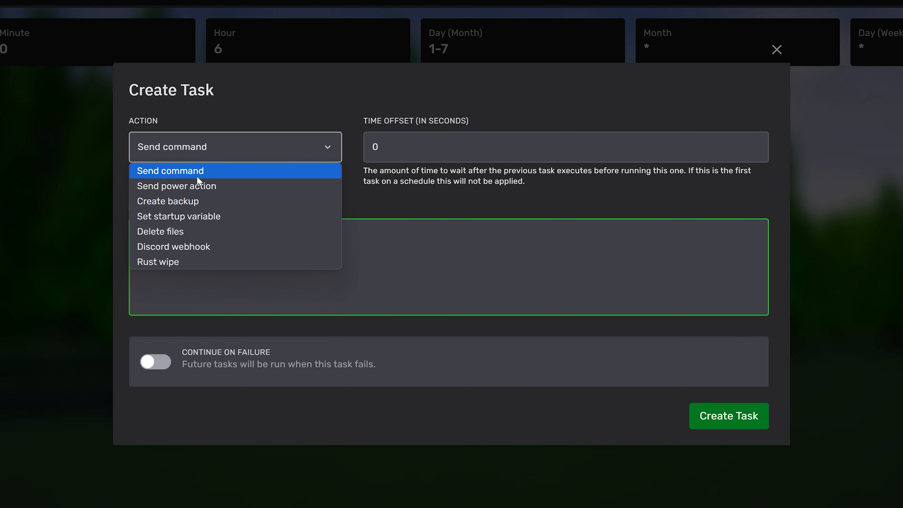
{"action": "left_click", "coordinate": [202, 188]}
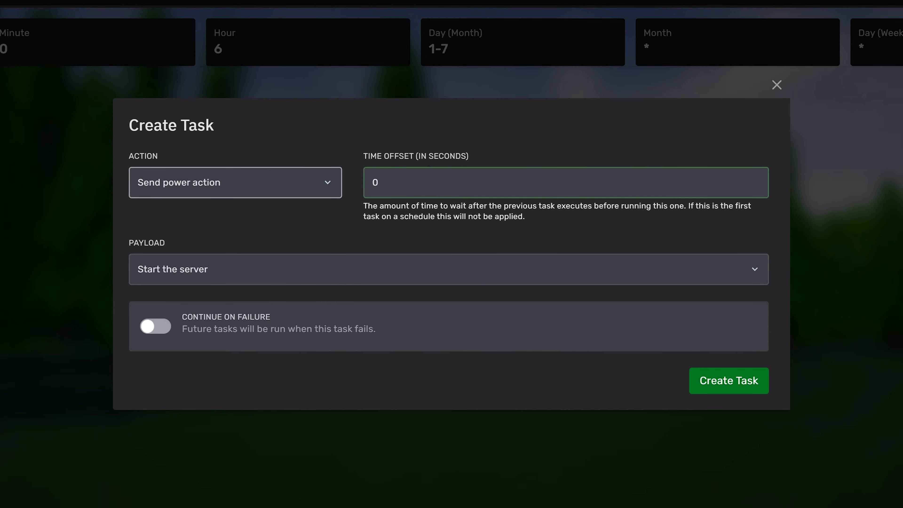
{"action": "left_click", "coordinate": [268, 276]}
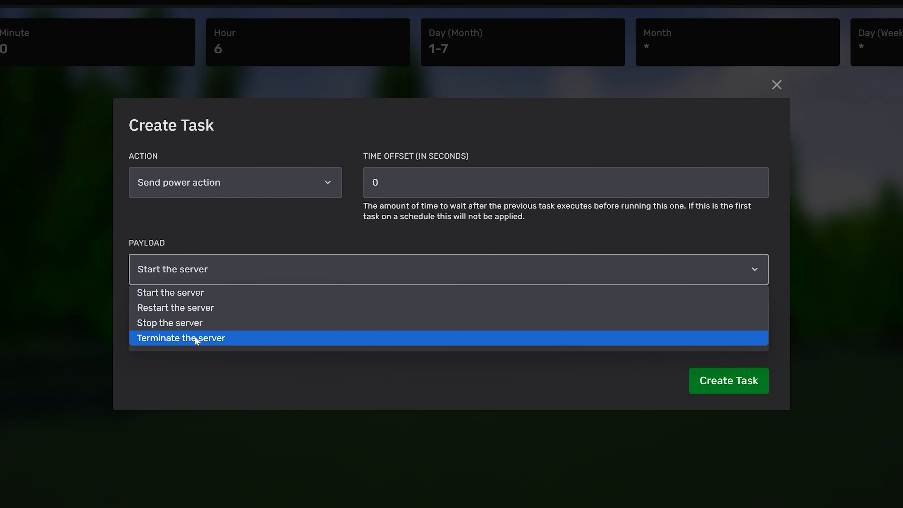
{"action": "left_click", "coordinate": [210, 292]}
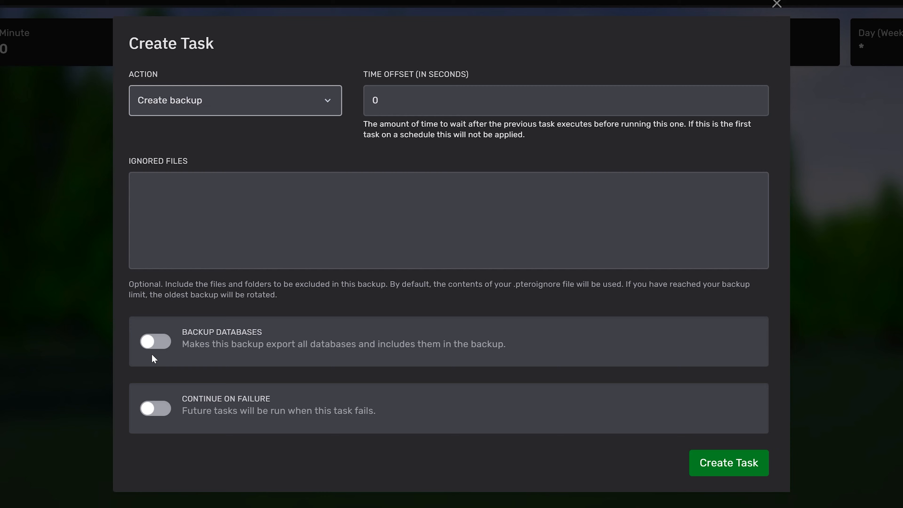
Try the Create backup action with Backup Databases enabled, and switch the task's action to Set startup variable.
{"action": "left_click", "coordinate": [163, 347]}
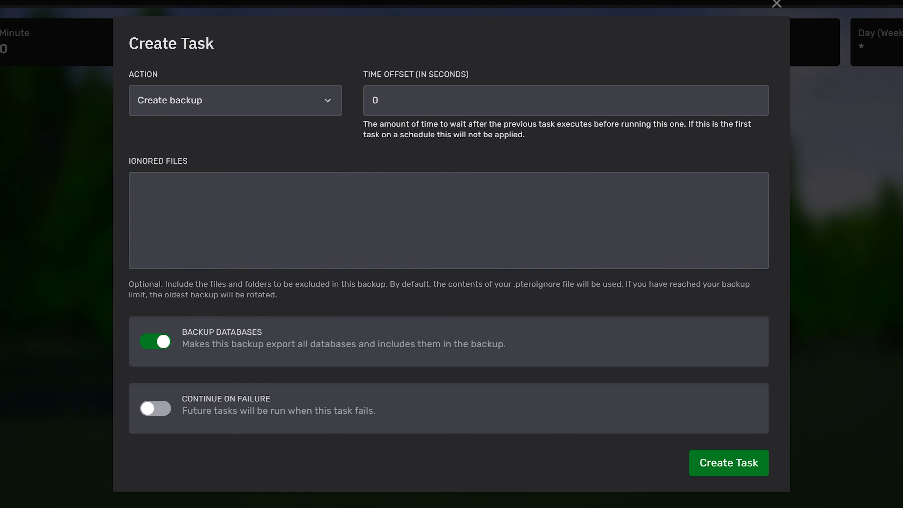
{"action": "left_click", "coordinate": [191, 111]}
{"action": "left_click", "coordinate": [185, 188]}
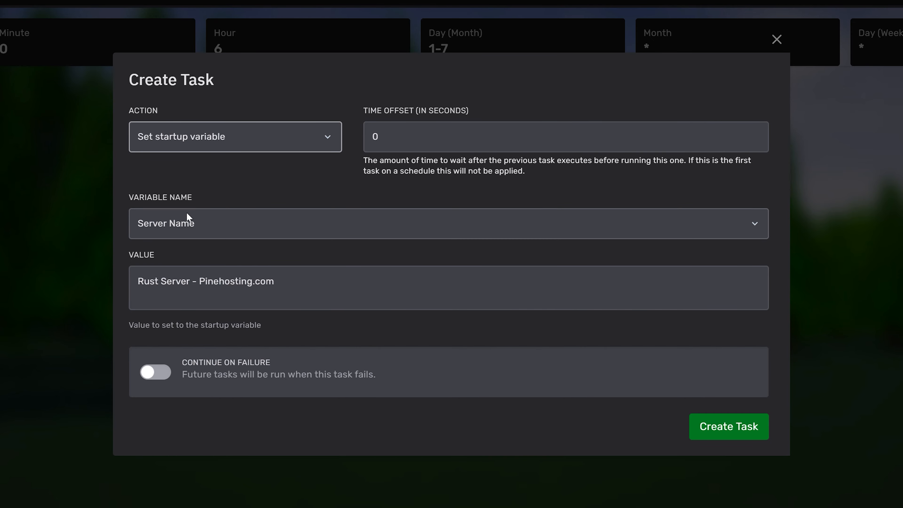
Try the startup variable World Seed with the value 12345.
{"action": "left_click", "coordinate": [188, 226]}
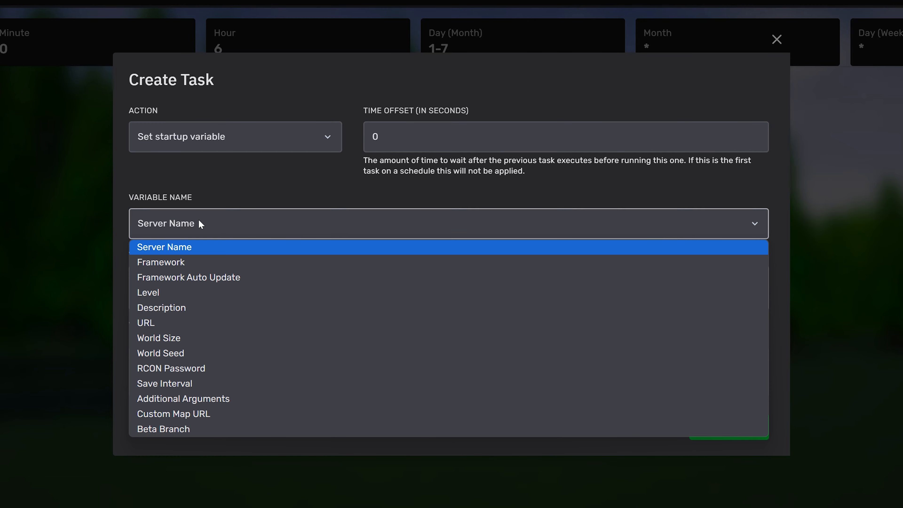
{"action": "left_click", "coordinate": [184, 352]}
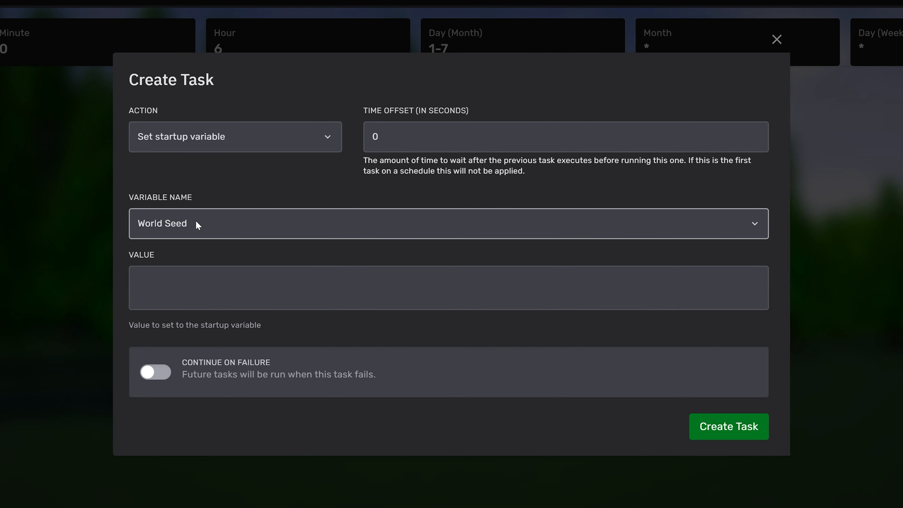
{"action": "key", "text": "Tab"}
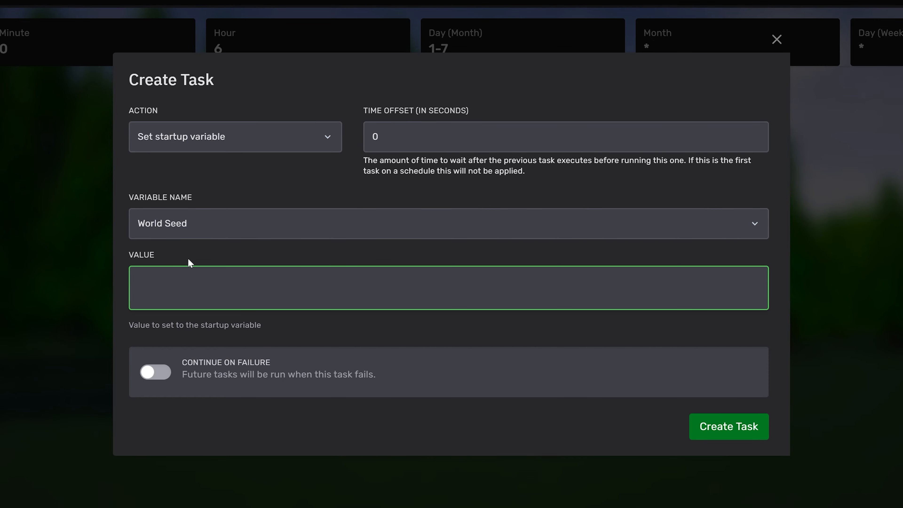
{"action": "type", "text": "12344"}
{"action": "key", "text": "BackSpace"}
{"action": "type", "text": "5"}
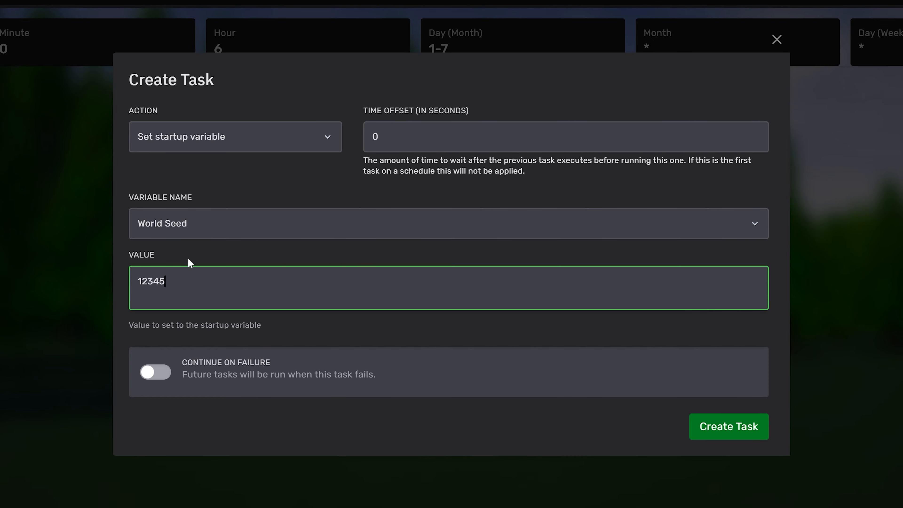
Try the startup variable Server Name with the value Unturned New Name.
{"action": "left_click", "coordinate": [167, 228]}
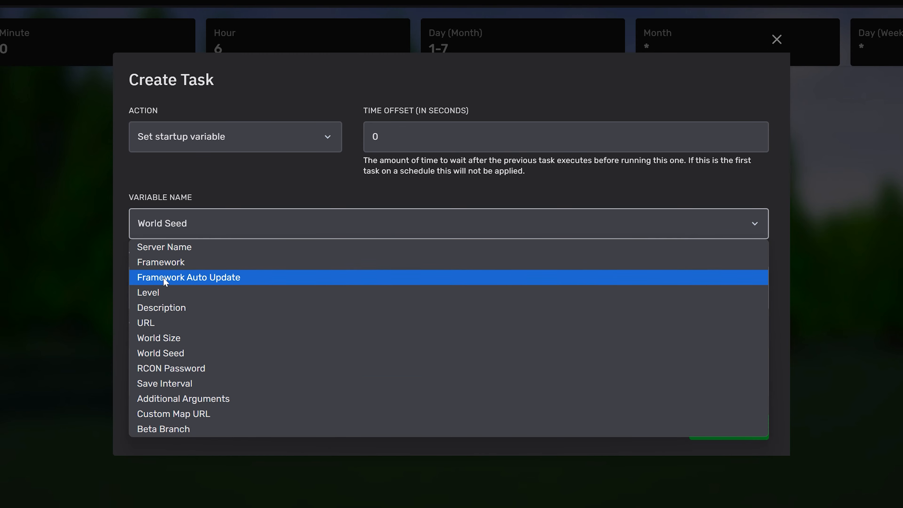
{"action": "left_click", "coordinate": [165, 251]}
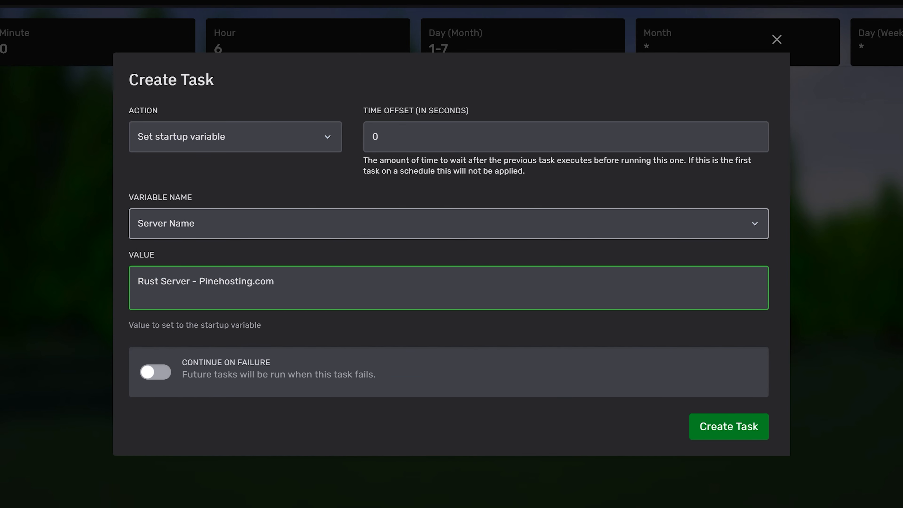
{"action": "left_click_drag", "start_coordinate": [275, 281], "coordinate": [118, 297]}
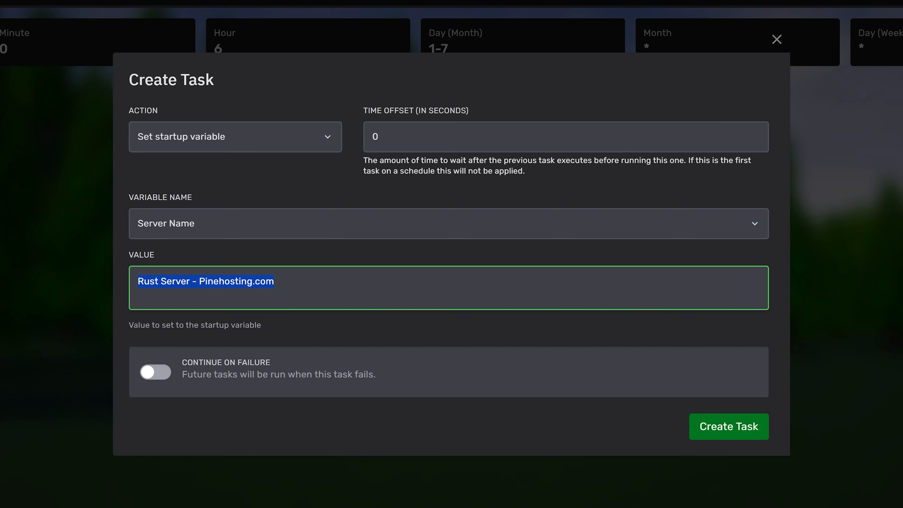
{"action": "type", "text": "Unturned New "}
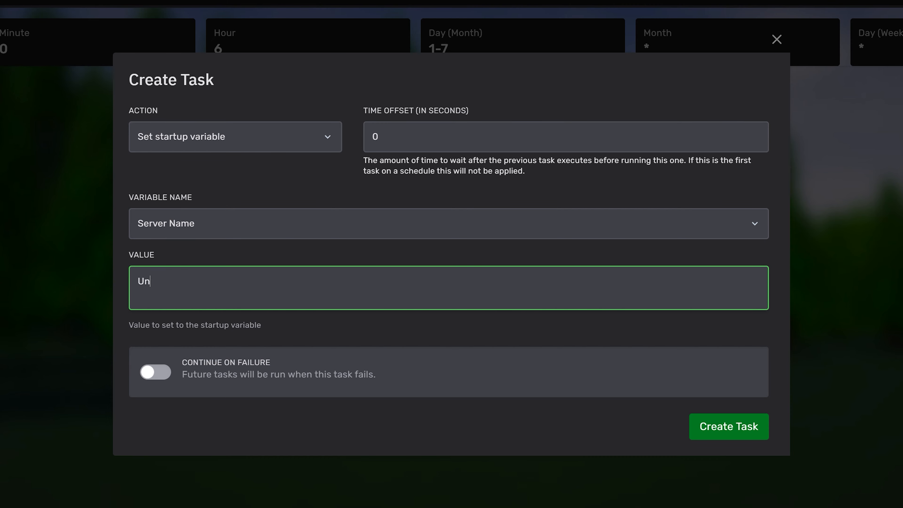
{"action": "type", "text": "Name"}
Try the Discord webhook action with its webhook URL and message fields, and the Rust wipe action.
{"action": "left_click", "coordinate": [171, 137]}
{"action": "left_click", "coordinate": [172, 224]}
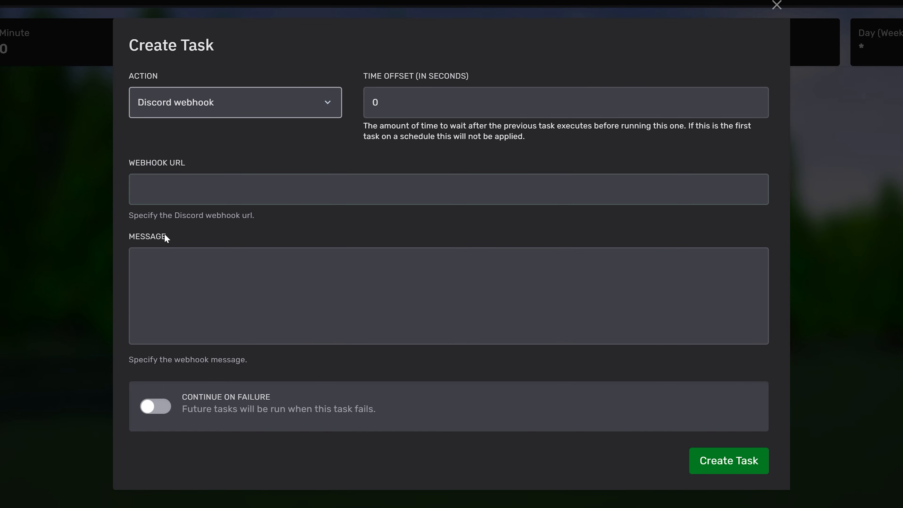
{"action": "key", "text": "shift+Tab"}
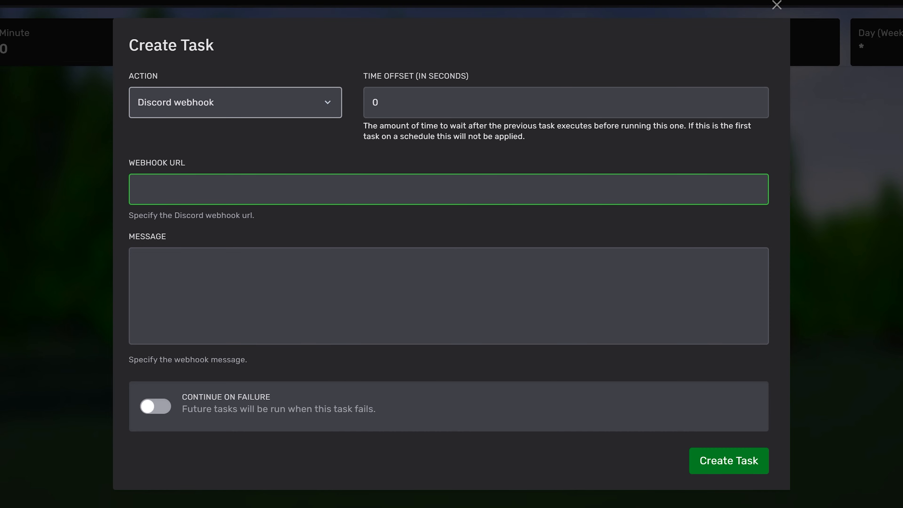
{"action": "key", "text": "Tab"}
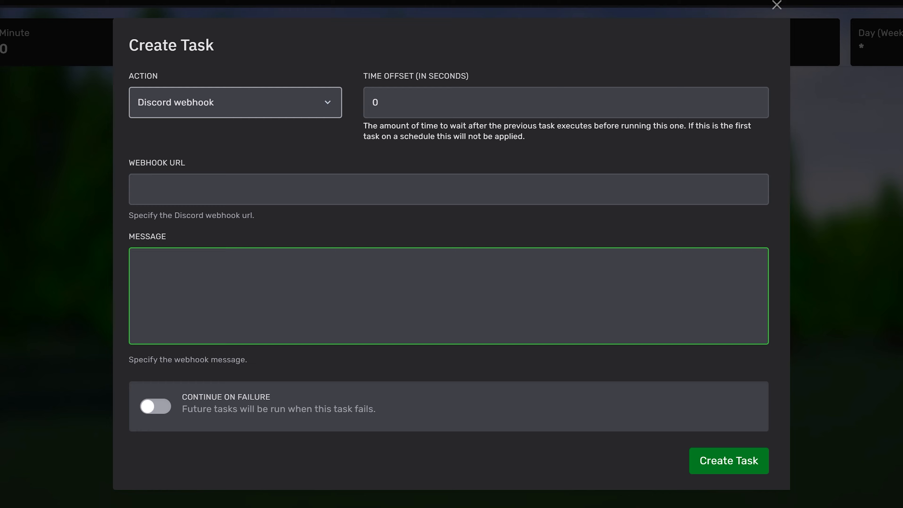
{"action": "left_click", "coordinate": [159, 113]}
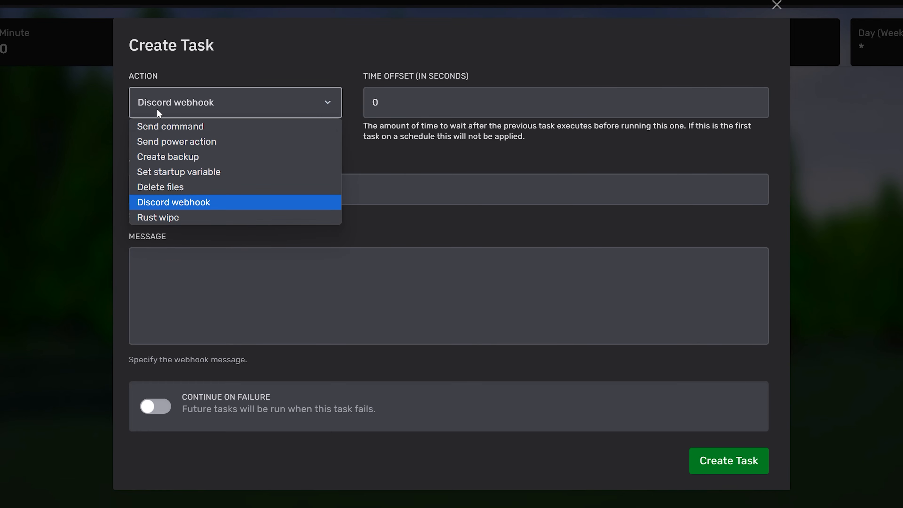
{"action": "left_click", "coordinate": [187, 218]}
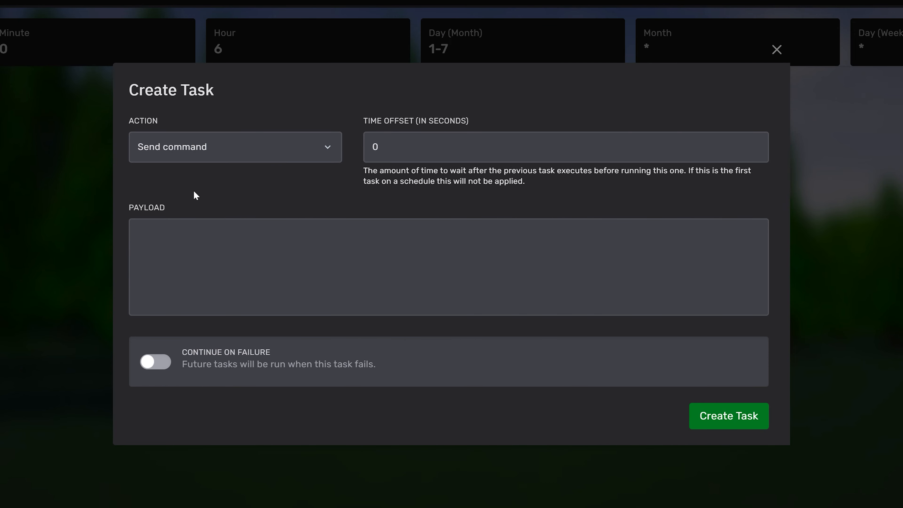
Create a Send command task with the payload test.
{"action": "left_click", "coordinate": [200, 242]}
{"action": "type", "text": "test"}
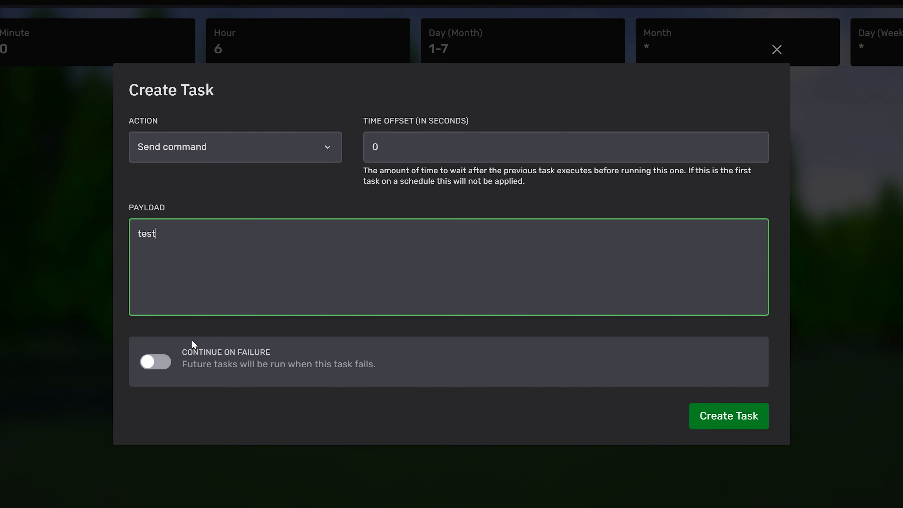
{"action": "left_click", "coordinate": [734, 422]}
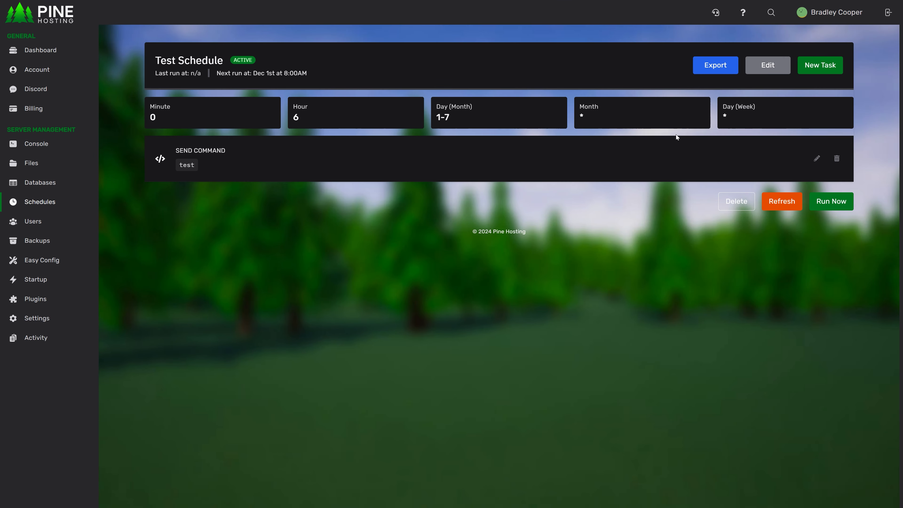
Create a second Send command task with the payload test2 and a time offset of 15 seconds.
{"action": "left_click", "coordinate": [816, 67]}
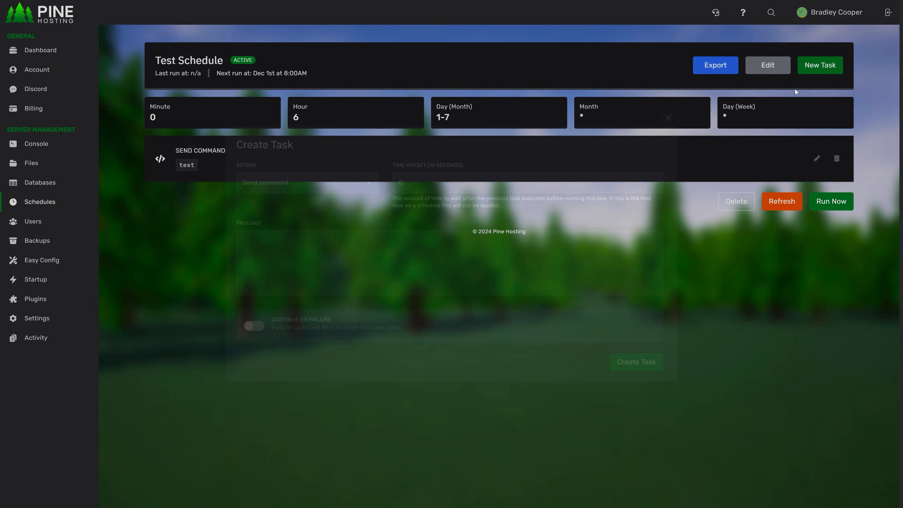
{"action": "type", "text": "test"}
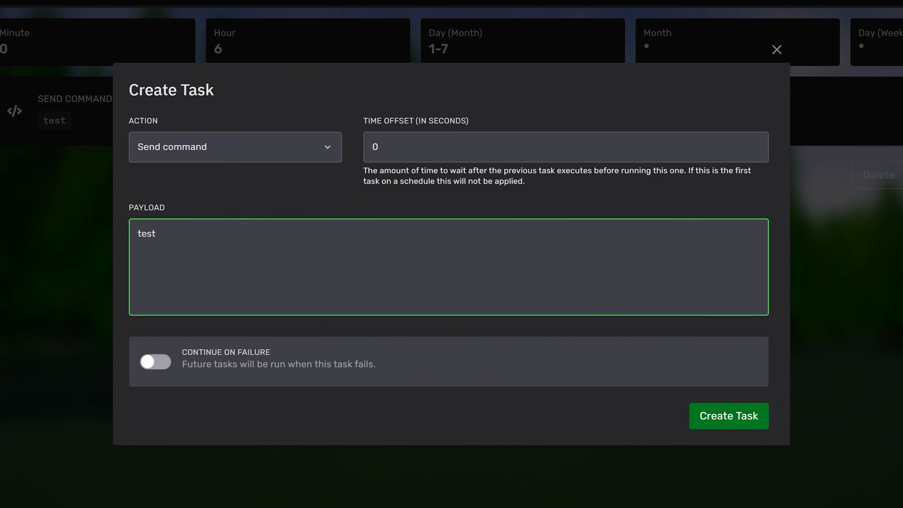
{"action": "type", "text": "2"}
{"action": "key", "text": "shift+Tab"}
{"action": "type", "text": "15"}
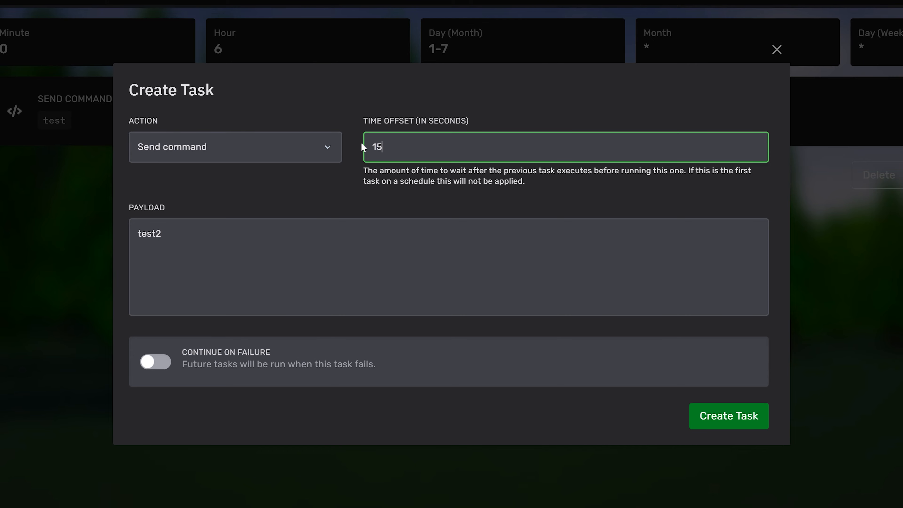
{"action": "key", "text": "ctrl+a"}
{"action": "left_click", "coordinate": [695, 424]}
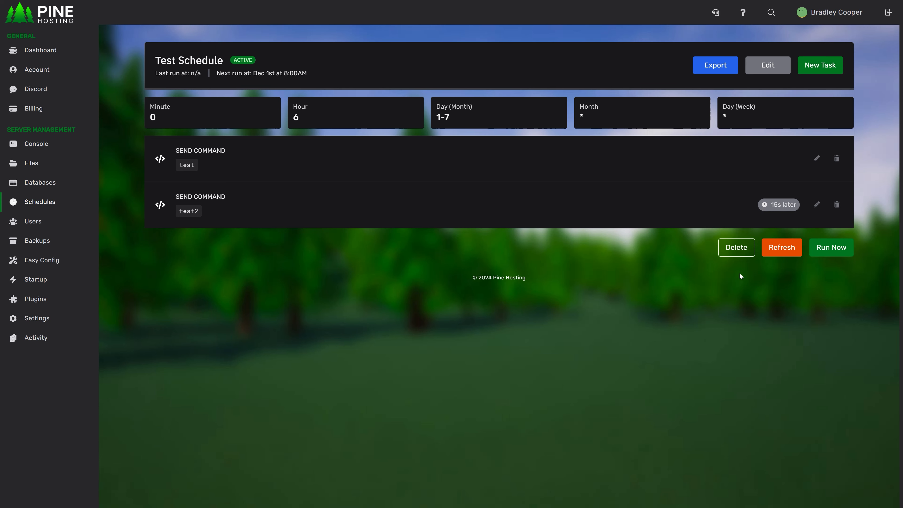
Check the schedule's next run time and review its timing and options in the schedule settings.
{"action": "left_click_drag", "start_coordinate": [216, 75], "coordinate": [308, 77]}
{"action": "left_click", "coordinate": [216, 82]}
{"action": "left_click", "coordinate": [766, 70]}
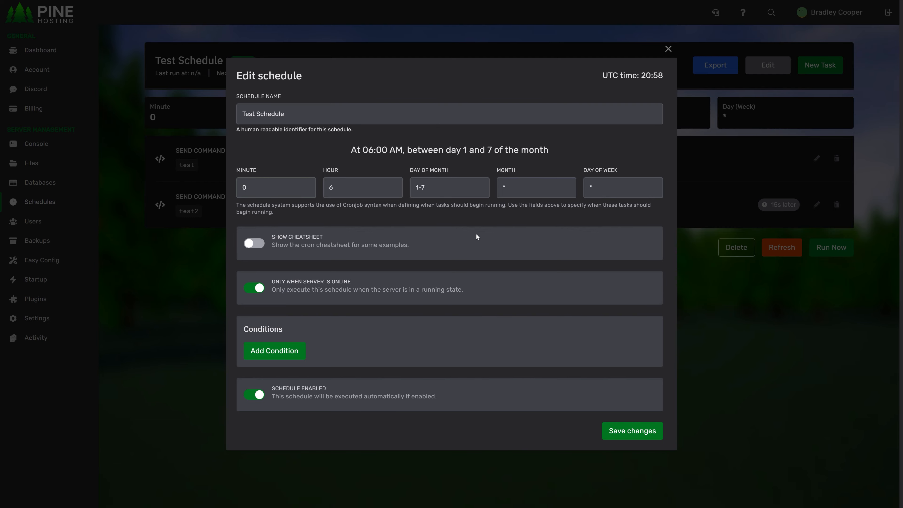
{"action": "left_click", "coordinate": [668, 48]}
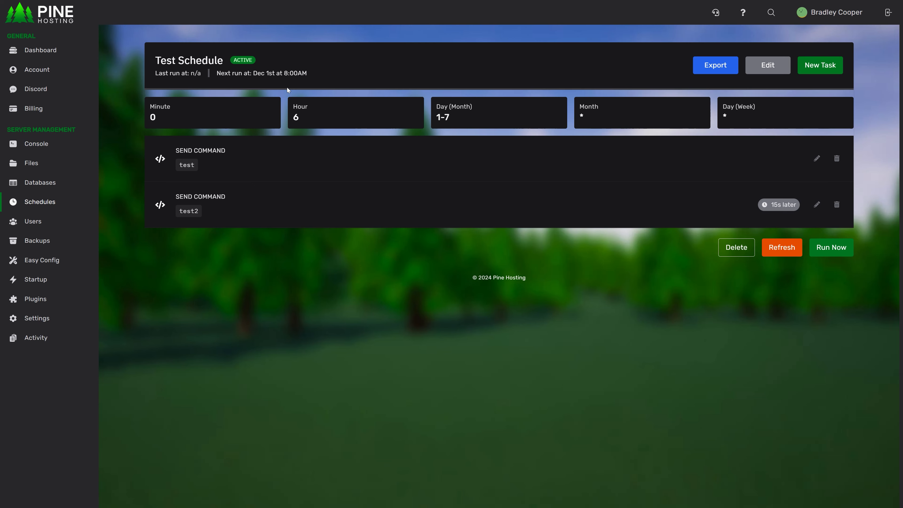
Run Test Schedule immediately and refresh its status.
{"action": "left_click", "coordinate": [825, 250]}
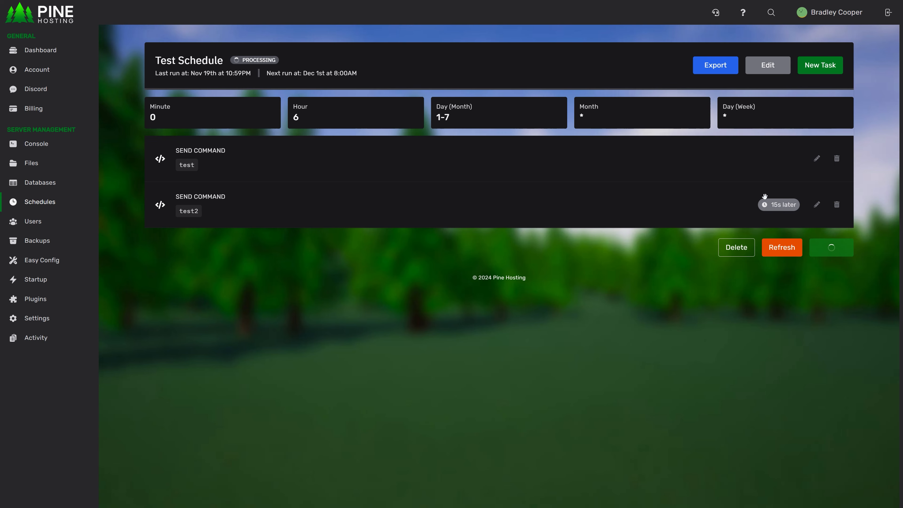
{"action": "left_click", "coordinate": [773, 252]}
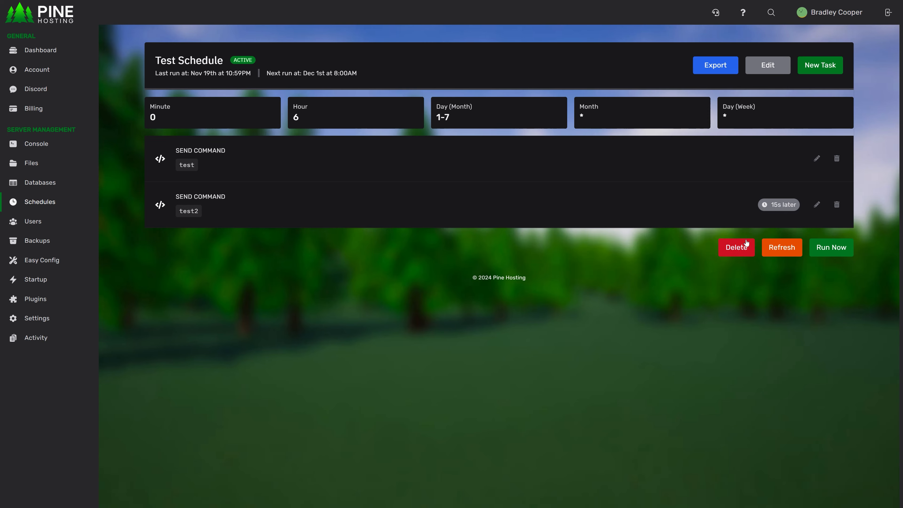
Try moving the test2 task above the test task, and cancel exporting the schedule as a JSON file.
{"action": "left_click_drag", "start_coordinate": [450, 205], "coordinate": [453, 165]}
{"action": "left_click_drag", "start_coordinate": [313, 213], "coordinate": [311, 166]}
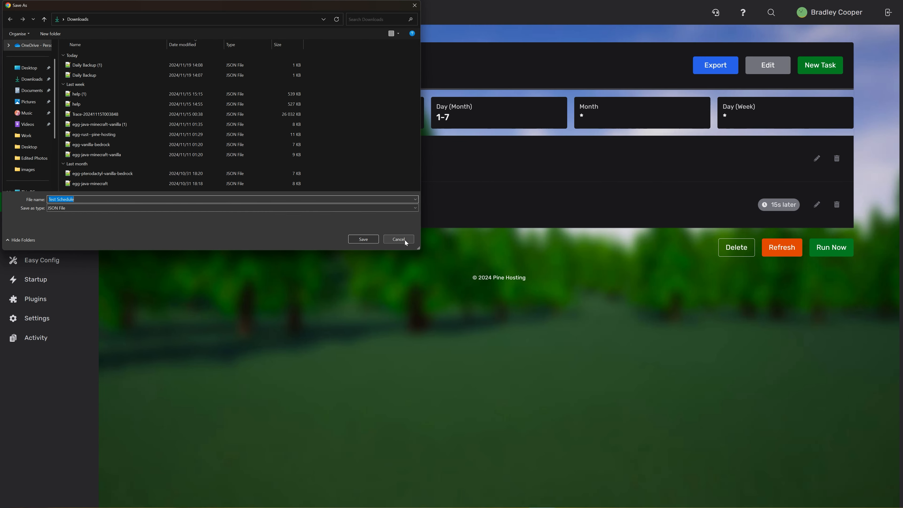
{"action": "left_click", "coordinate": [405, 239]}
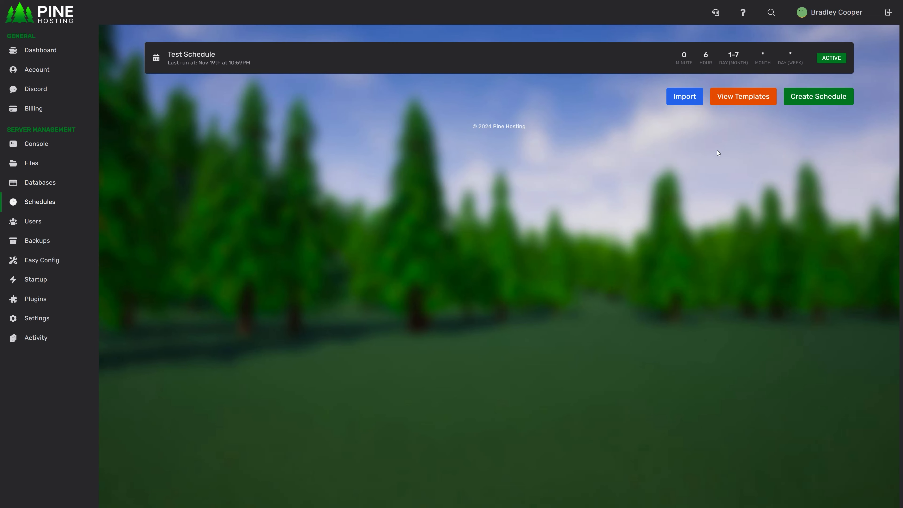
Create a schedule from the Rust Force Wipe template, keeping its default name.
{"action": "left_click", "coordinate": [725, 96]}
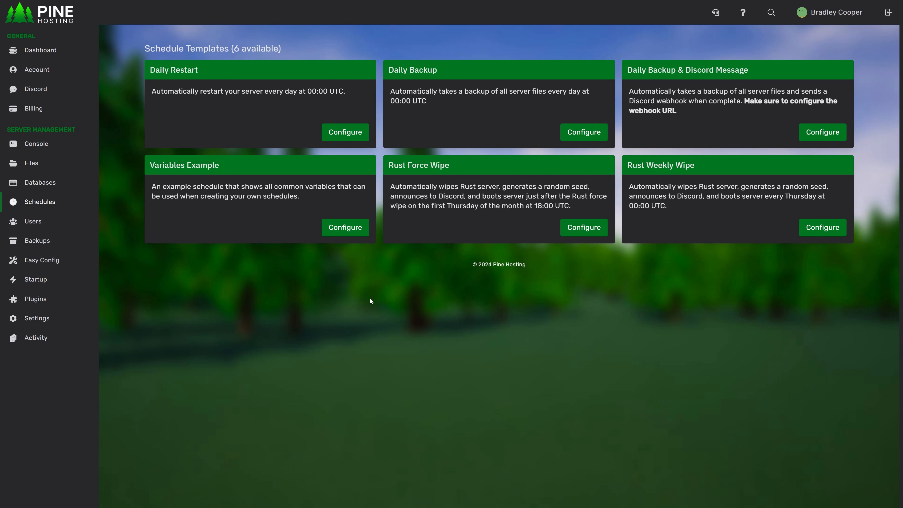
{"action": "left_click", "coordinate": [574, 228]}
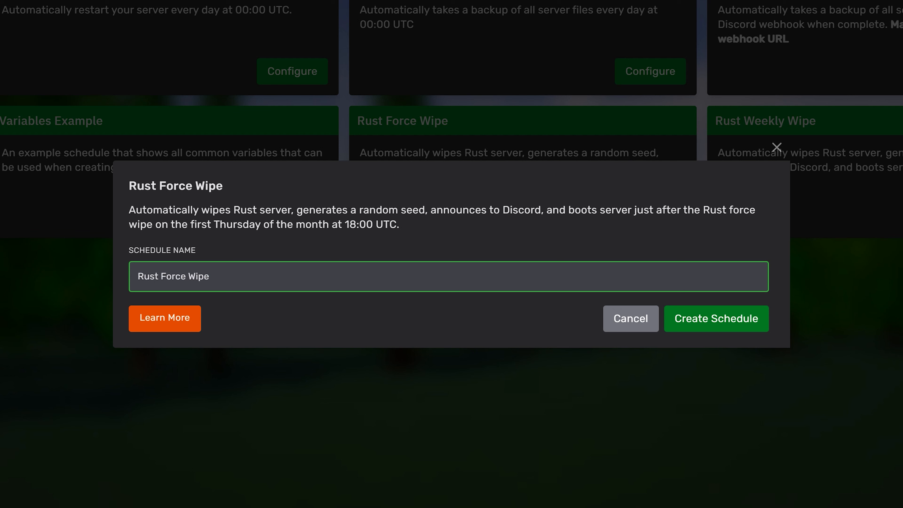
{"action": "left_click", "coordinate": [699, 328]}
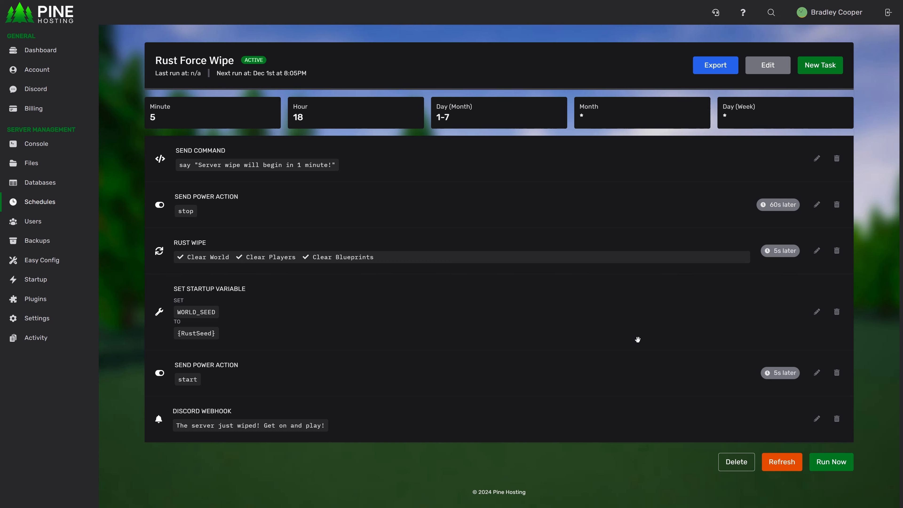
Return to the schedule templates and create a schedule from the Variables Example template.
{"action": "key", "text": "alt+Left"}
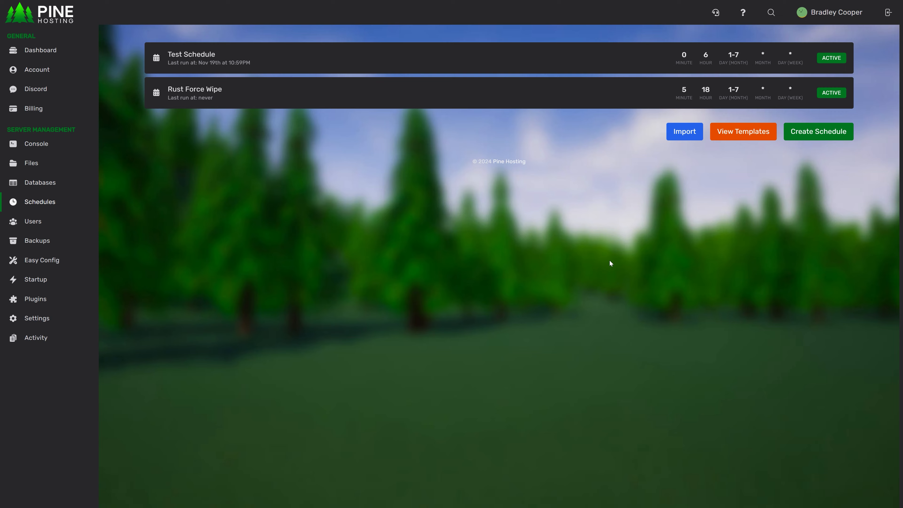
{"action": "left_click", "coordinate": [727, 139]}
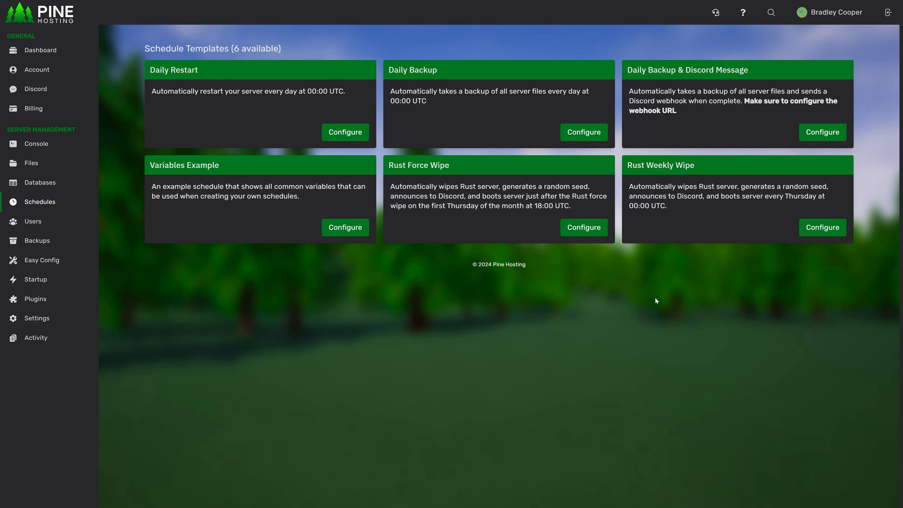
{"action": "left_click", "coordinate": [339, 229]}
{"action": "left_click", "coordinate": [640, 294]}
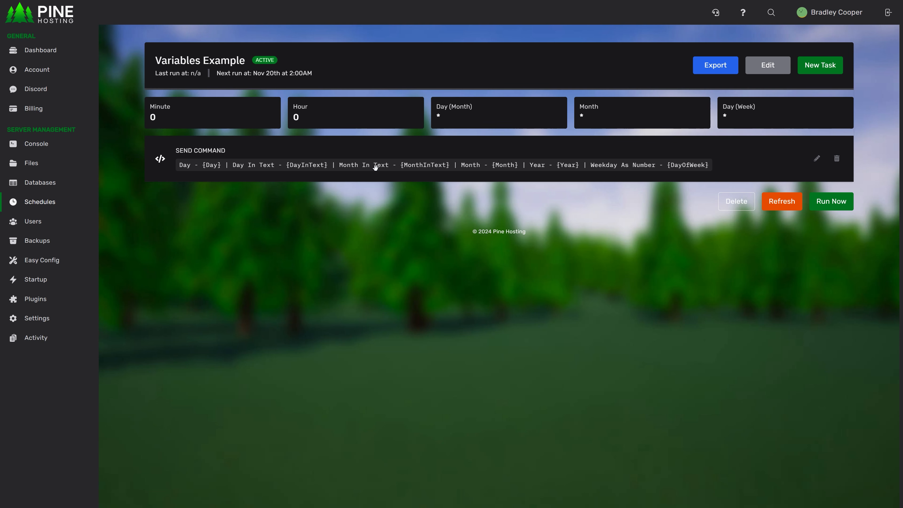
Open the Variables Example's Send command task for editing and examine the date variables in its payload.
{"action": "left_click", "coordinate": [818, 158]}
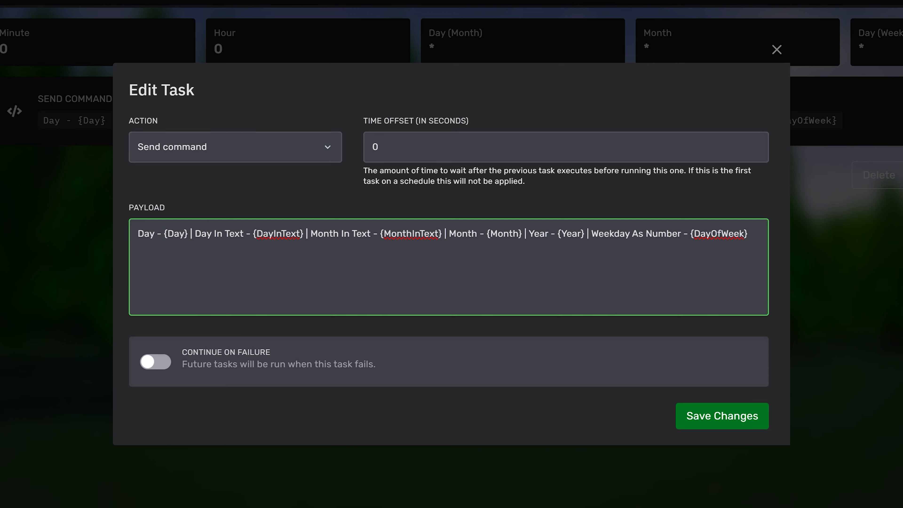
{"action": "left_click_drag", "start_coordinate": [163, 233], "coordinate": [168, 233]}
{"action": "key", "text": "shift+Left"}
{"action": "key", "text": "shift+Left"}
{"action": "key", "text": "shift+Left"}
{"action": "key", "text": "shift+Left"}
{"action": "key", "text": "shift+Left"}
{"action": "key", "text": "shift+Left"}
{"action": "key", "text": "shift+Left"}
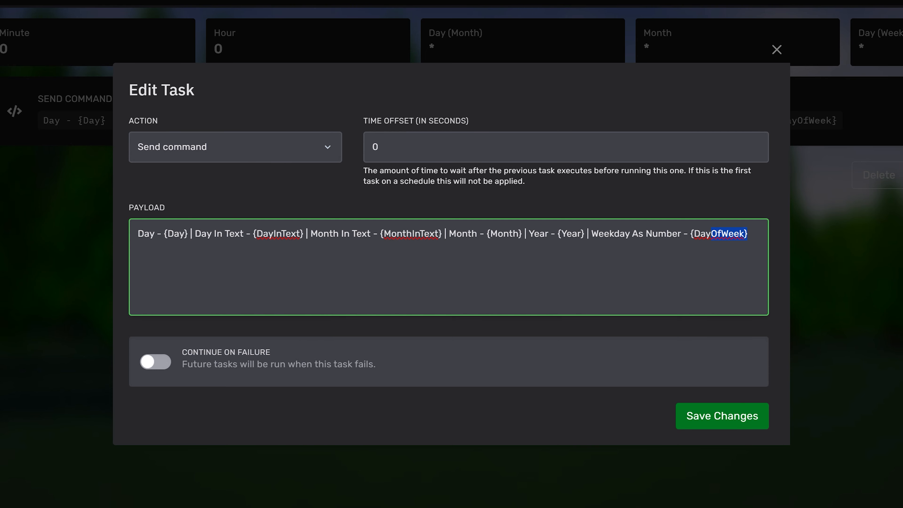
{"action": "key", "text": "Right"}
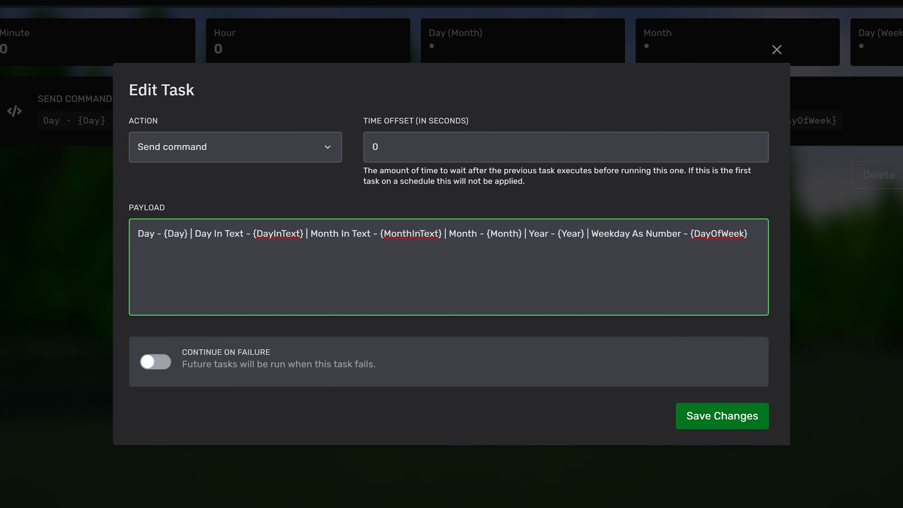
Try adding an example line with Day 19, Tuesday, November, Month 11, Year 2024 and Weekday 2 below the payload's variables.
{"action": "type", "text": "Day - 19 | Day In Text - Tuesday | Month In Text - November | Month - 11 | Year - 2024 | Weekday As Number - 2"}
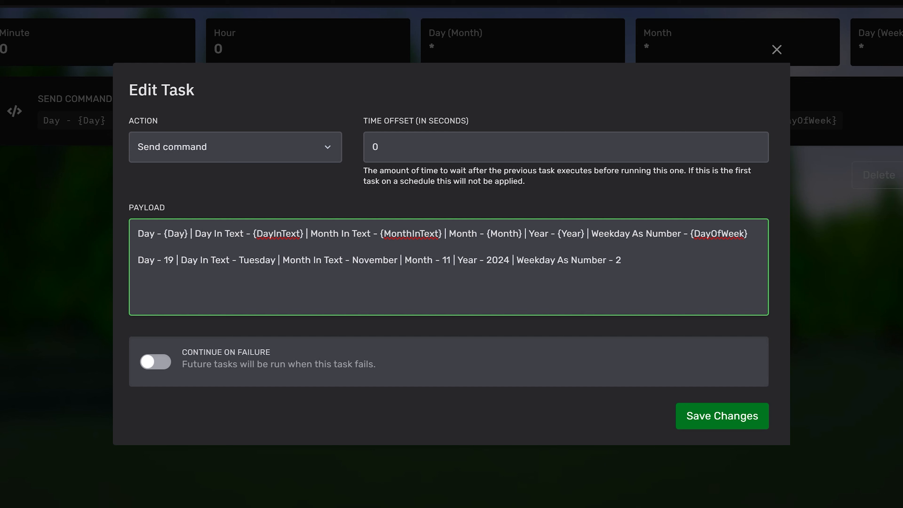
{"action": "left_click", "coordinate": [718, 413]}
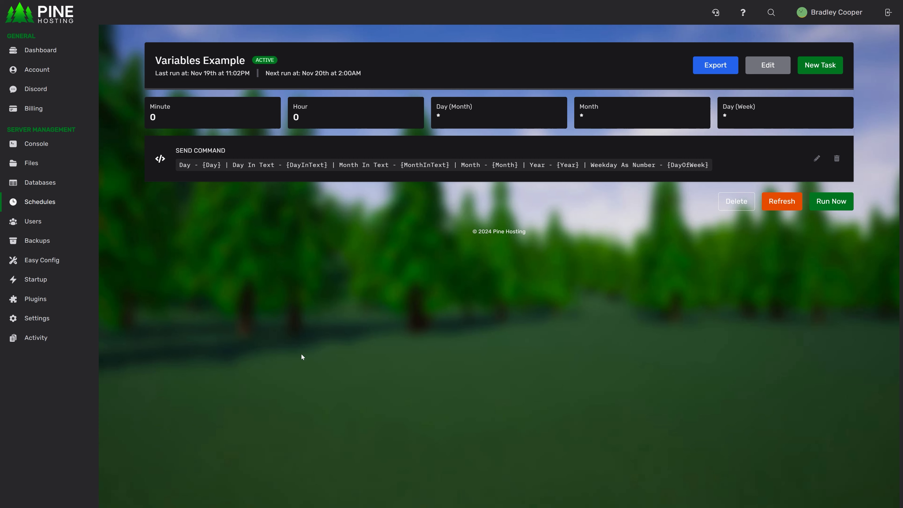